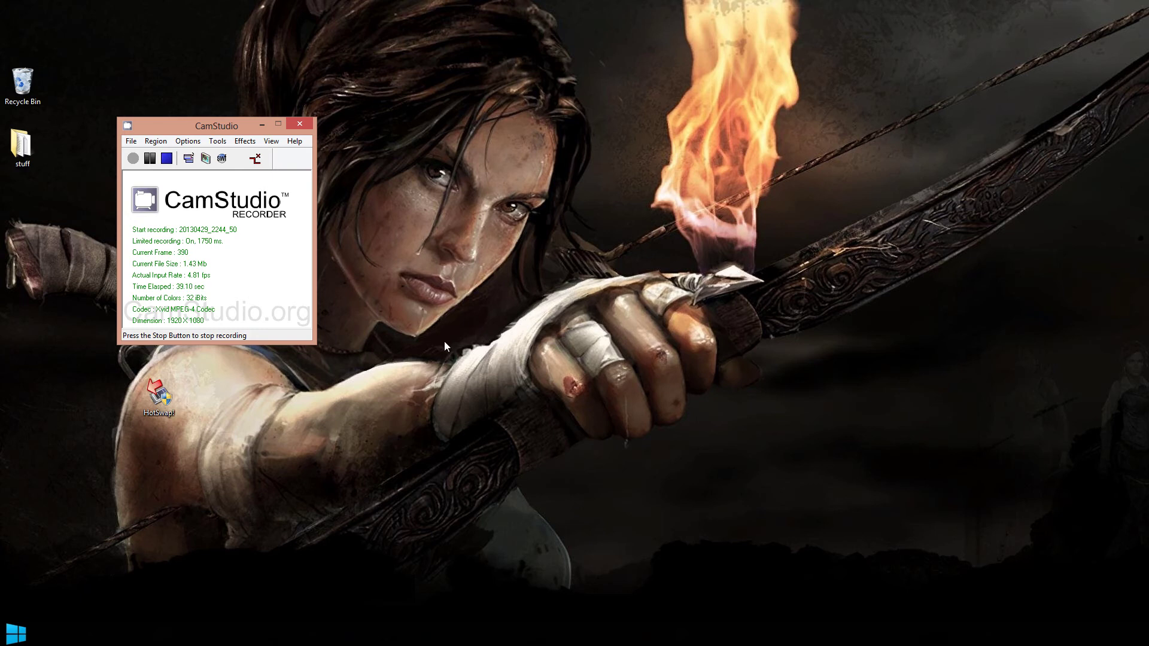
Step: Search Start for 'system' and open the System page showing Windows 8 Pro, 8.00 GB RAM, 64-bit
{"action": "left_click", "coordinate": [18, 631]}
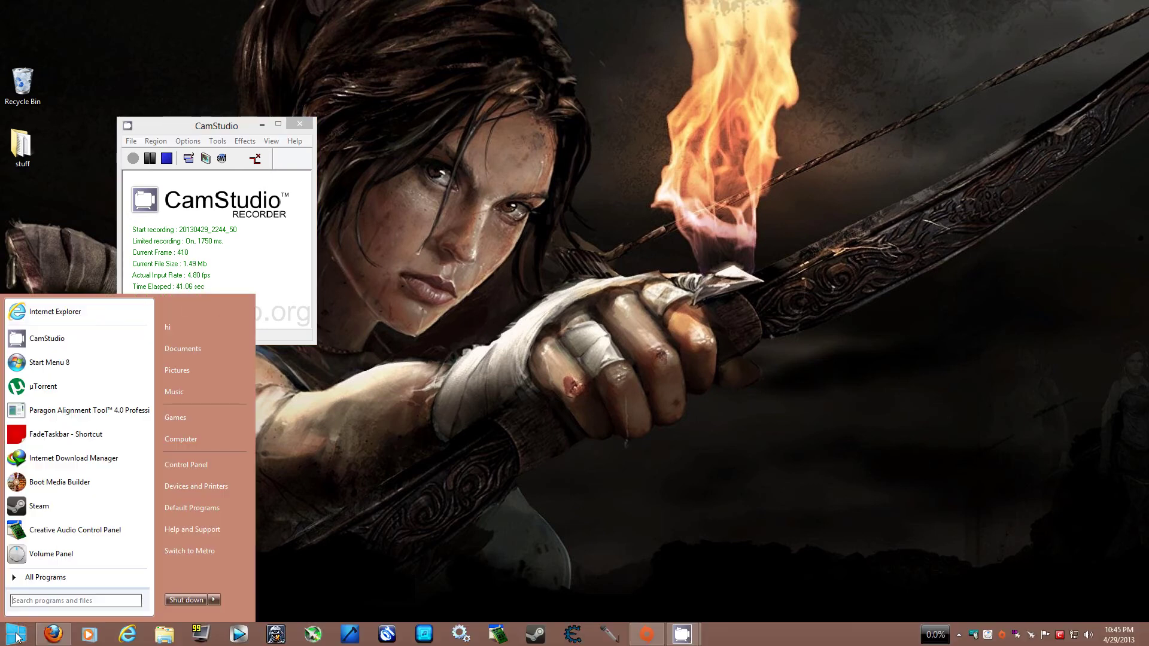
{"action": "type", "text": "system"}
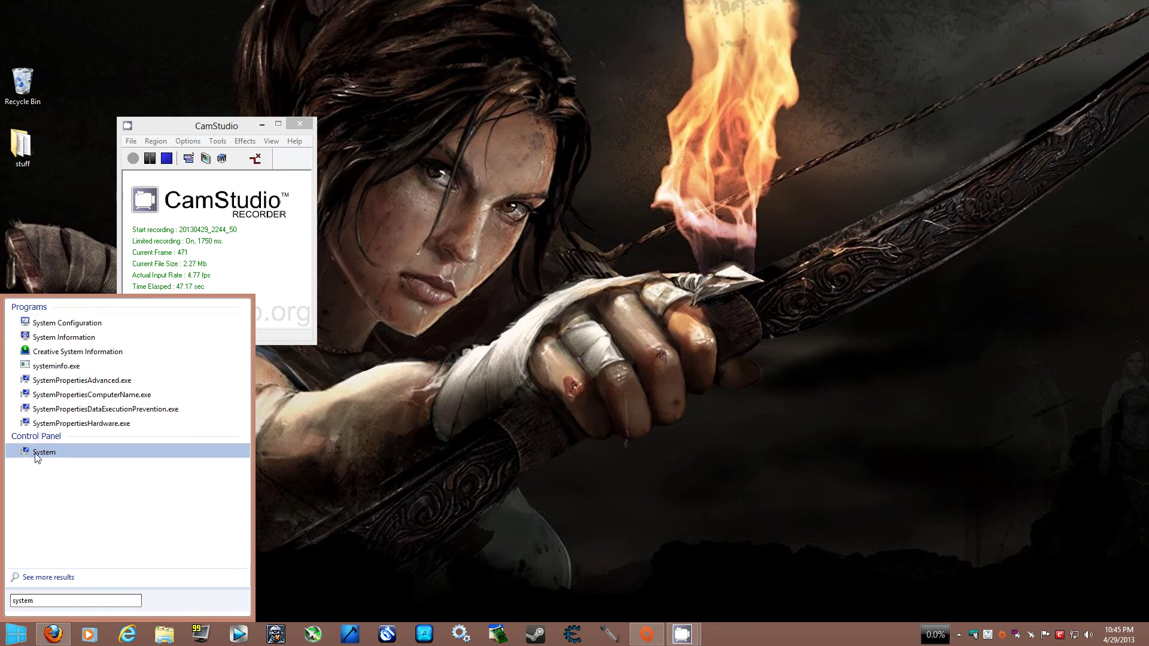
{"action": "left_click", "coordinate": [37, 458]}
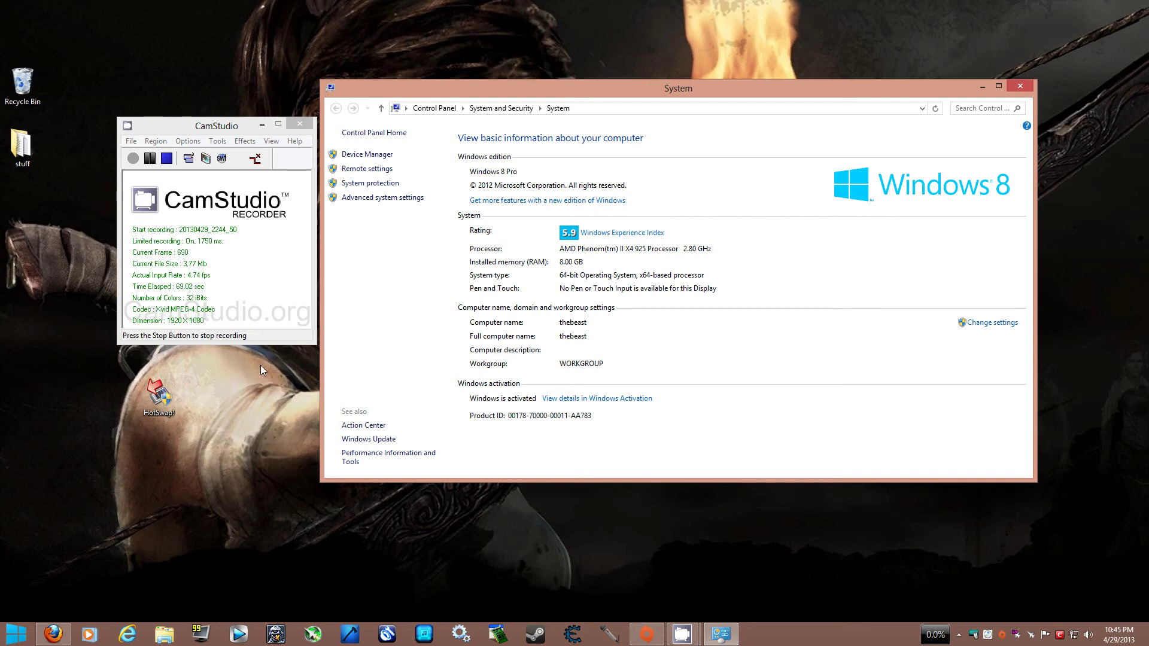
Step: Close System, open the hi user folder and move HotSwap! into it from the desktop
{"action": "left_click", "coordinate": [1019, 88]}
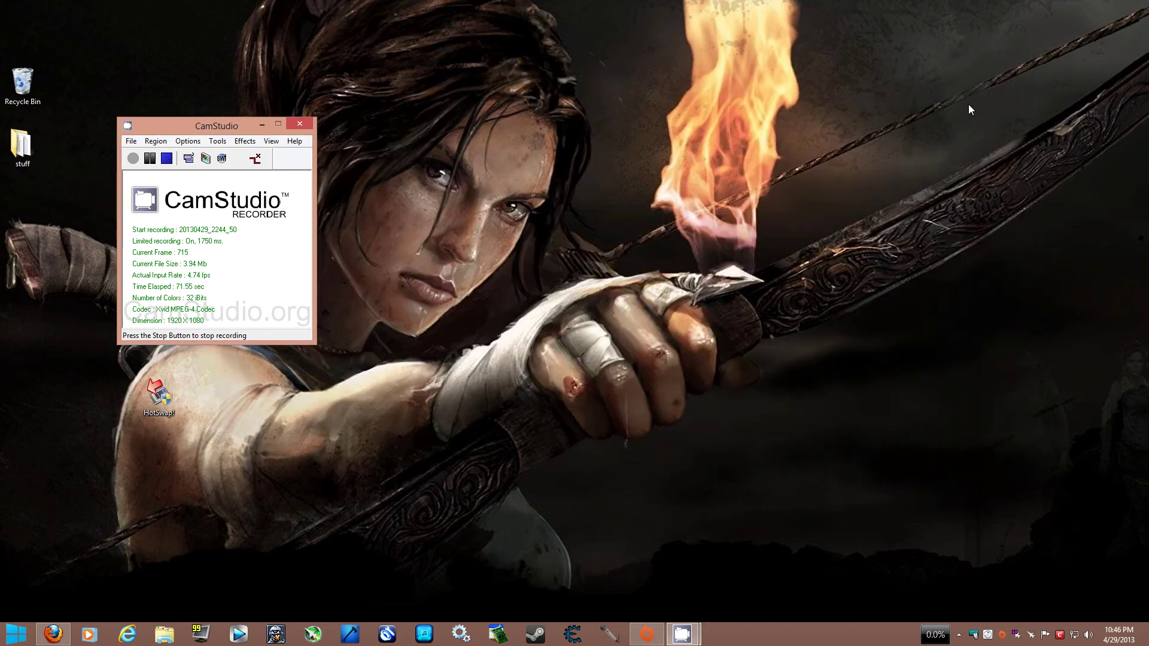
{"action": "left_click", "coordinate": [17, 634]}
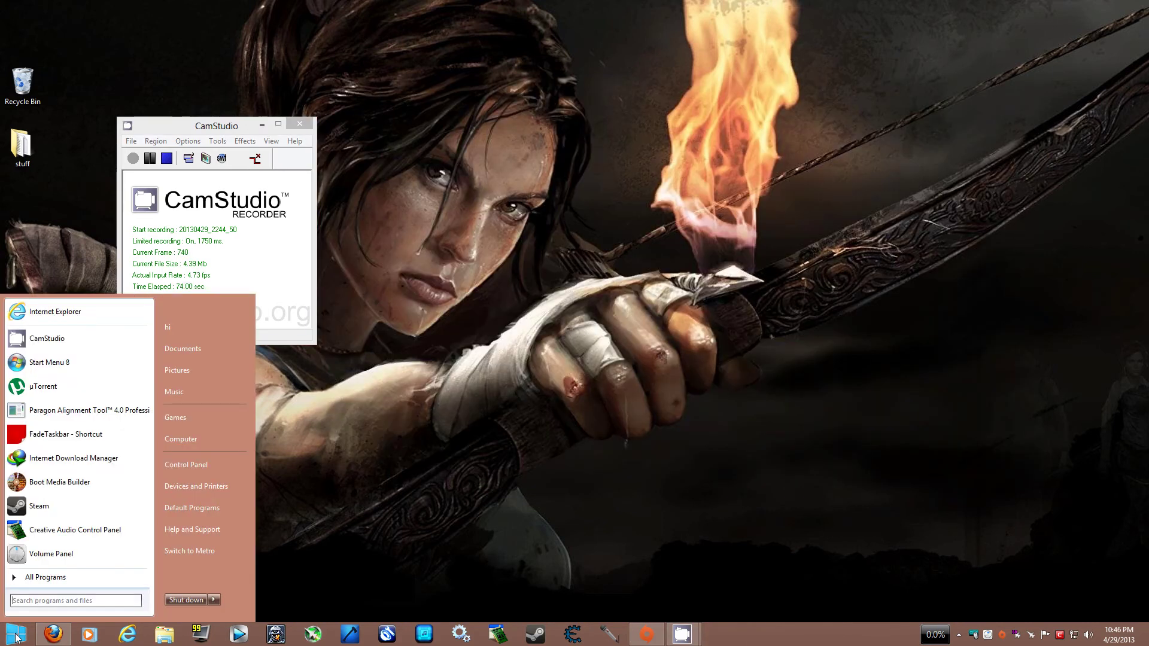
{"action": "left_click", "coordinate": [209, 331]}
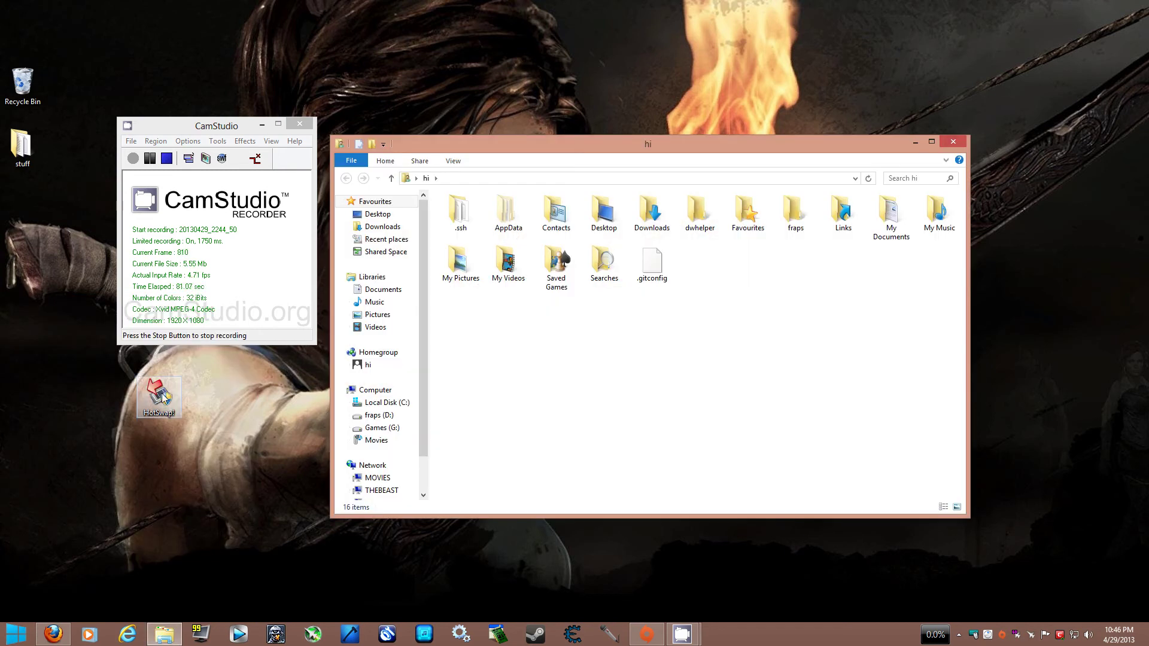
{"action": "left_click_drag", "start_coordinate": [162, 396], "coordinate": [736, 354]}
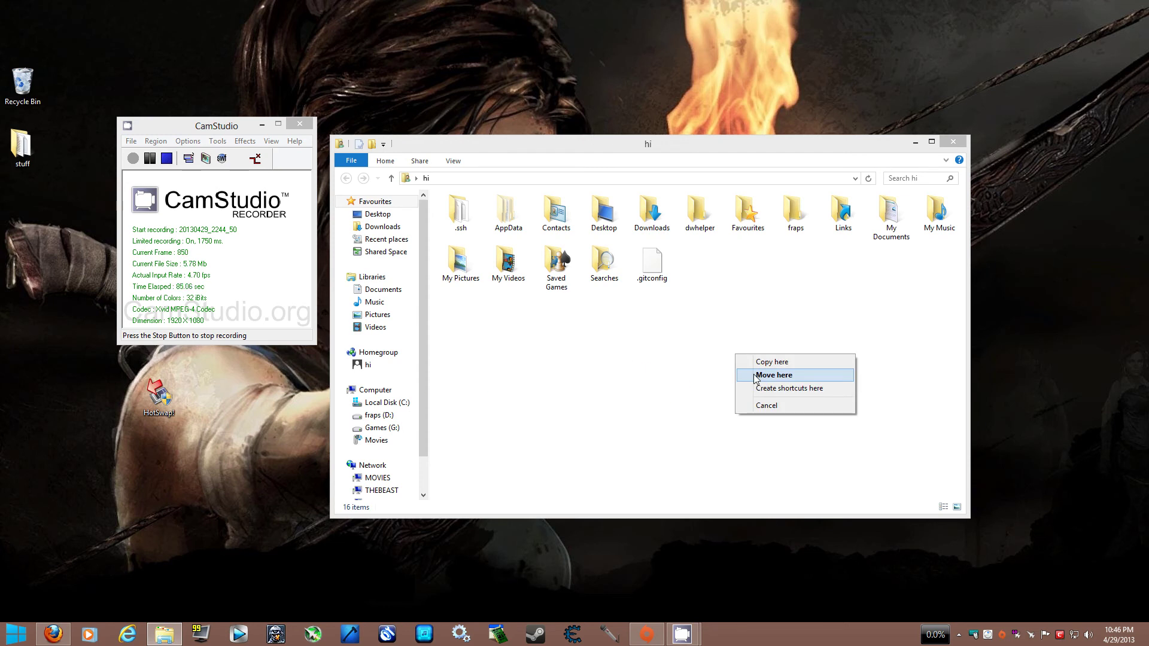
{"action": "left_click", "coordinate": [772, 375]}
Step: Create a HotSwap! - Shortcut next to the program in the hi folder
{"action": "right_click", "coordinate": [697, 265]}
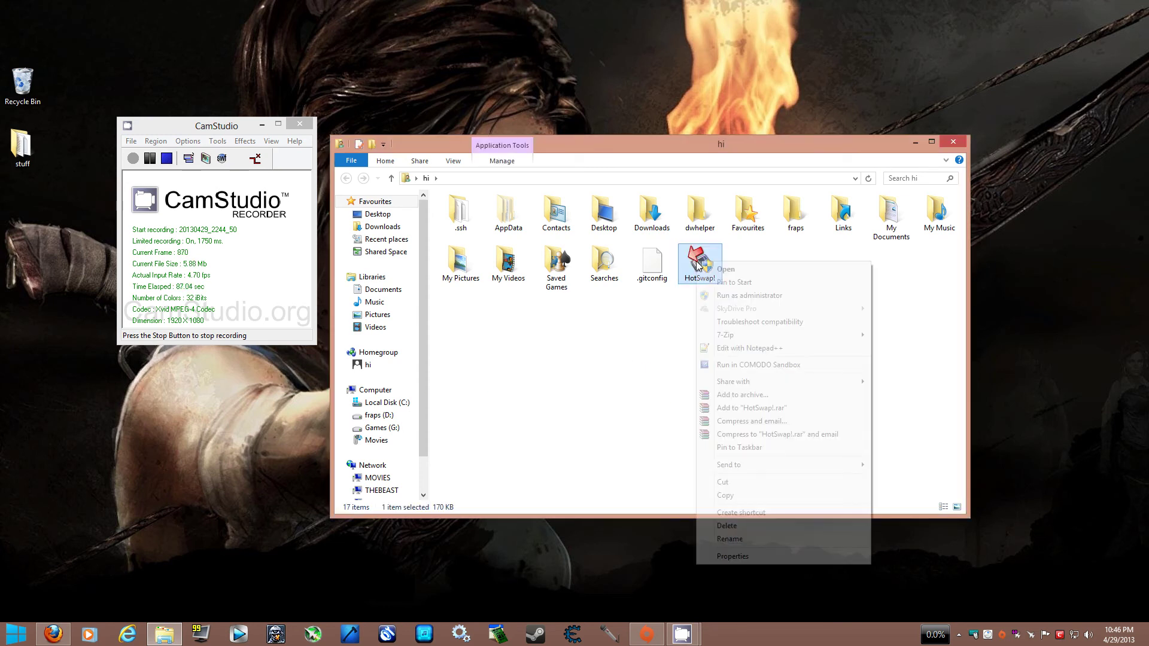
{"action": "left_click", "coordinate": [781, 513]}
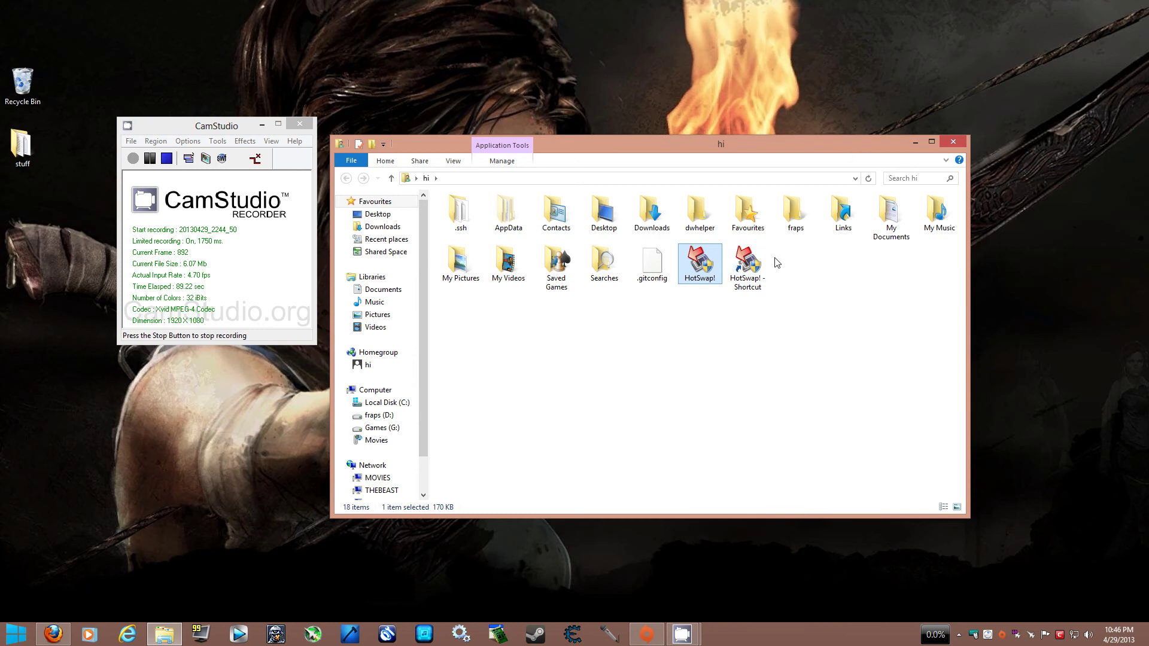
{"action": "left_click", "coordinate": [747, 256]}
Step: Enable 'Run this program as an administrator' in HotSwap! - Shortcut's Compatibility properties and apply with OK
{"action": "right_click", "coordinate": [746, 255]}
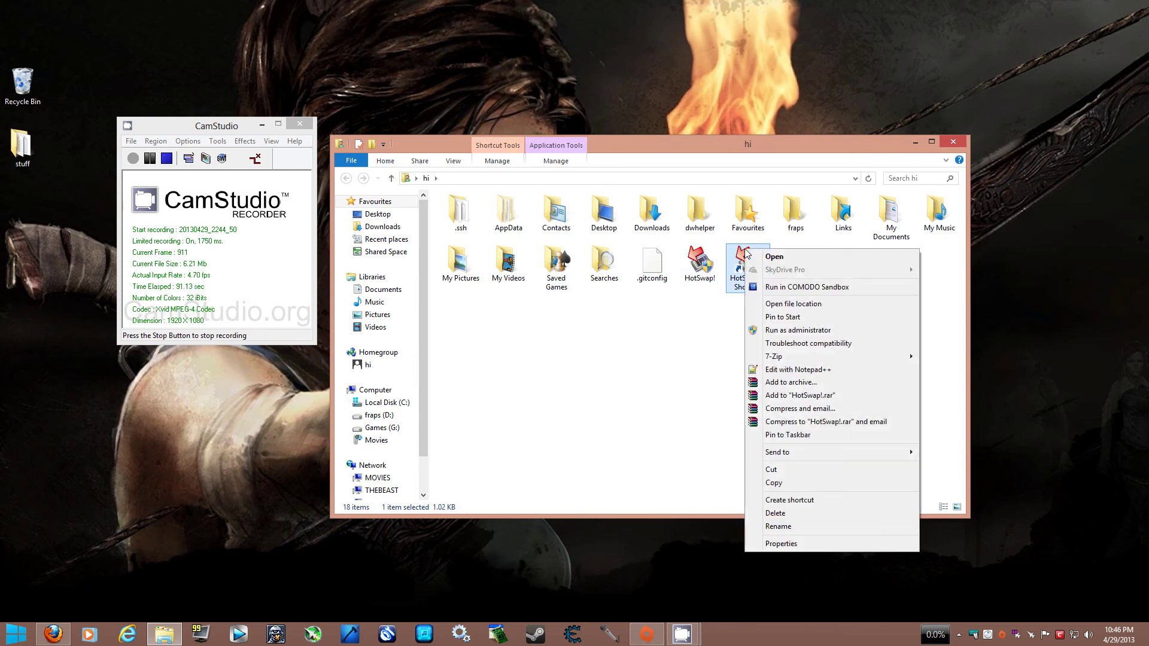
{"action": "left_click", "coordinate": [781, 543]}
{"action": "left_click", "coordinate": [835, 278]}
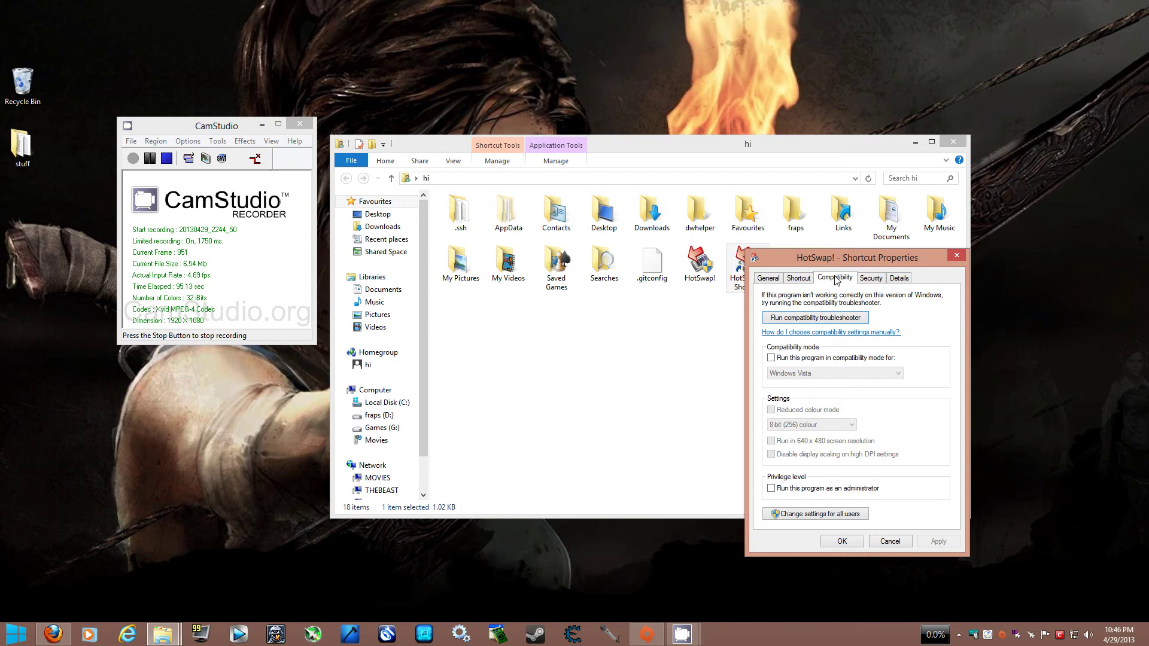
{"action": "left_click", "coordinate": [772, 488]}
{"action": "left_click", "coordinate": [841, 542]}
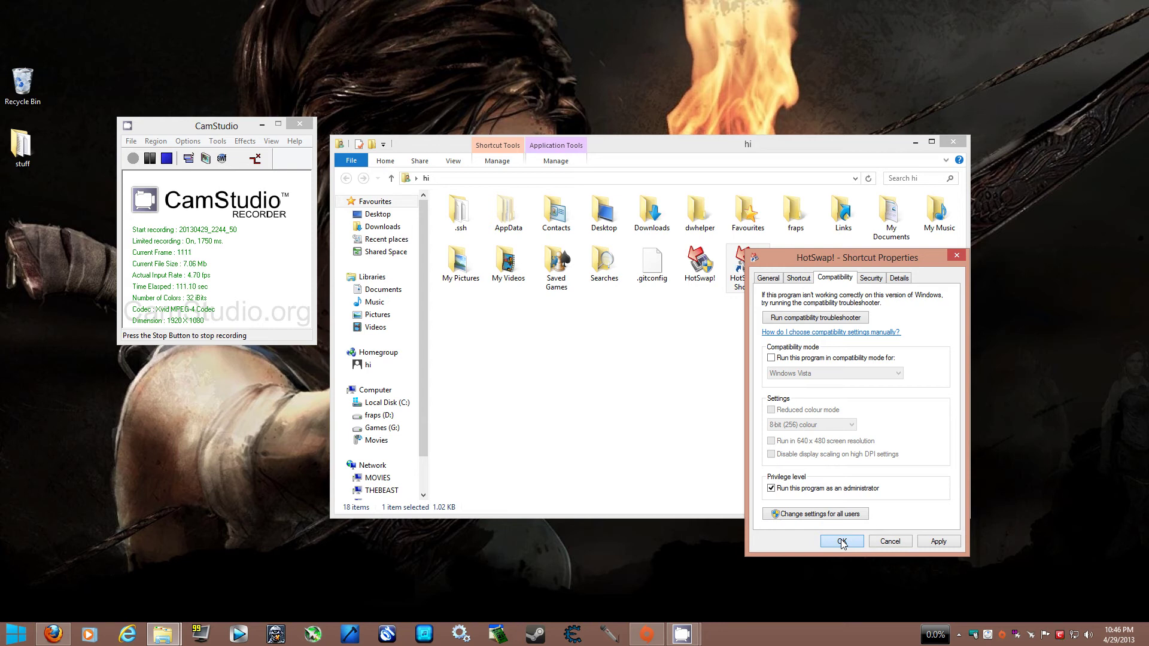
Step: Cut HotSwap! - Shortcut and paste it into All Programs' Start-up folder, replacing the existing file
{"action": "left_click", "coordinate": [842, 542]}
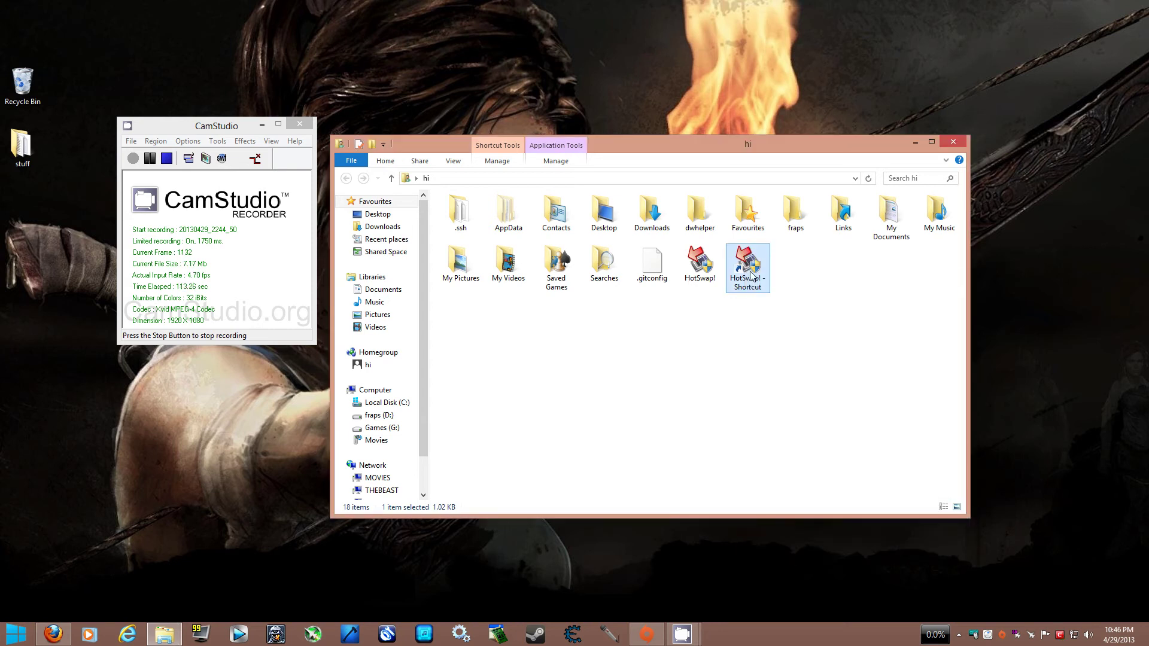
{"action": "right_click", "coordinate": [744, 266]}
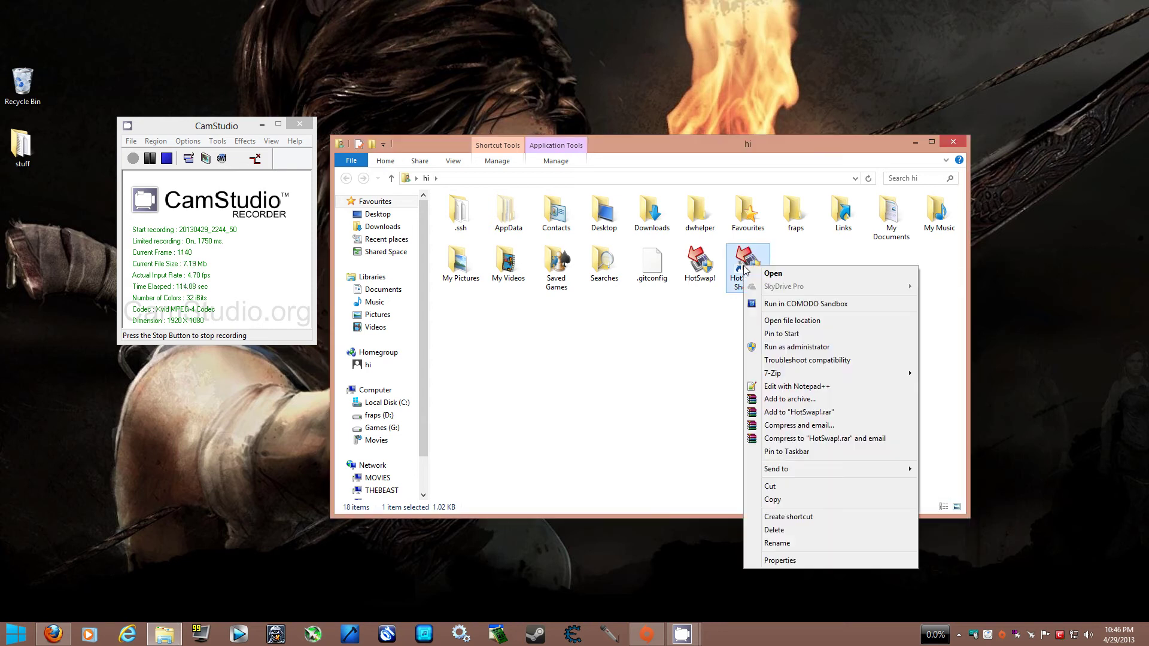
{"action": "left_click", "coordinate": [811, 487]}
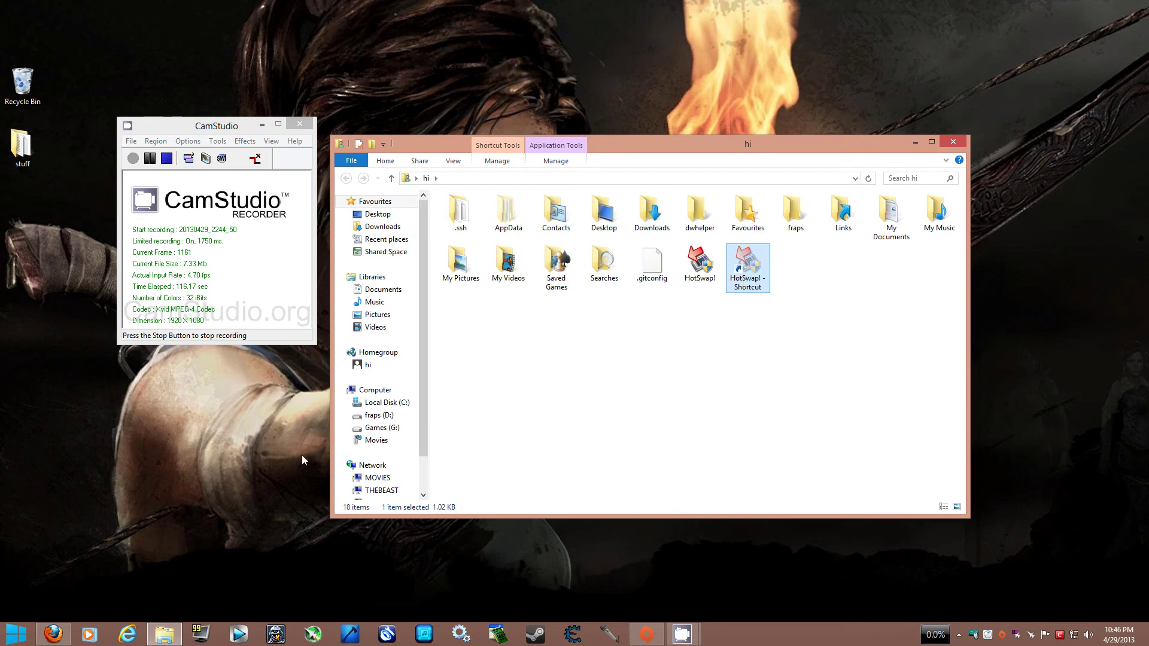
{"action": "left_click", "coordinate": [16, 632]}
{"action": "left_click", "coordinate": [36, 578]}
{"action": "scroll", "coordinate": [48, 545], "scroll_direction": "down", "scroll_amount": 4}
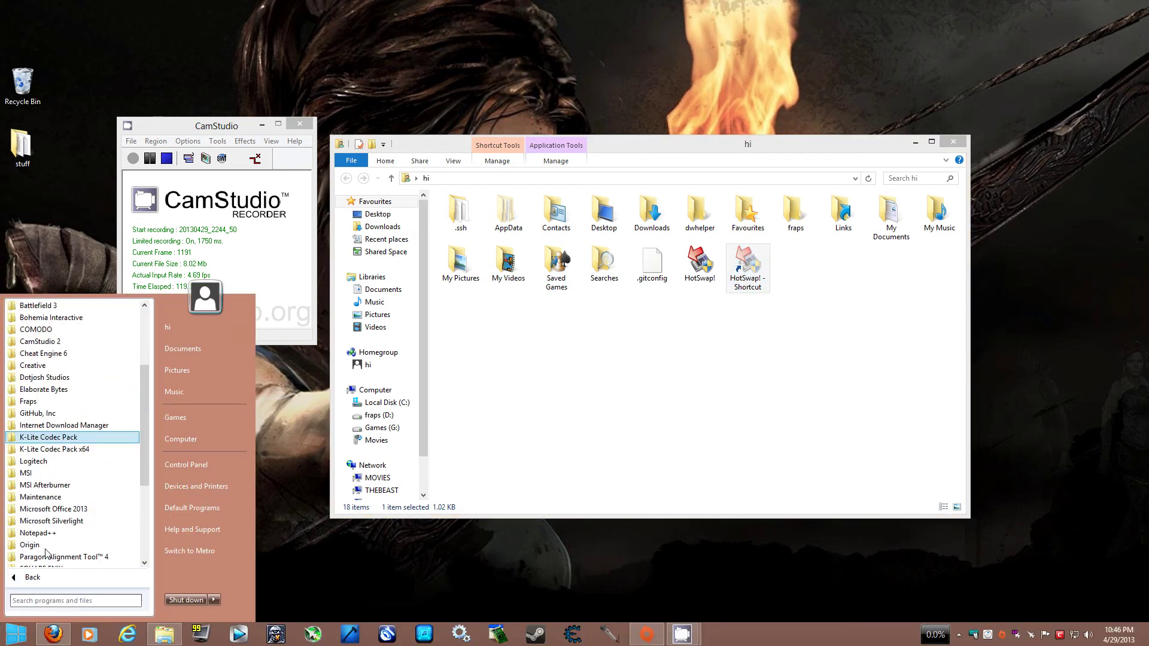
{"action": "scroll", "coordinate": [54, 516], "scroll_direction": "down", "scroll_amount": 2}
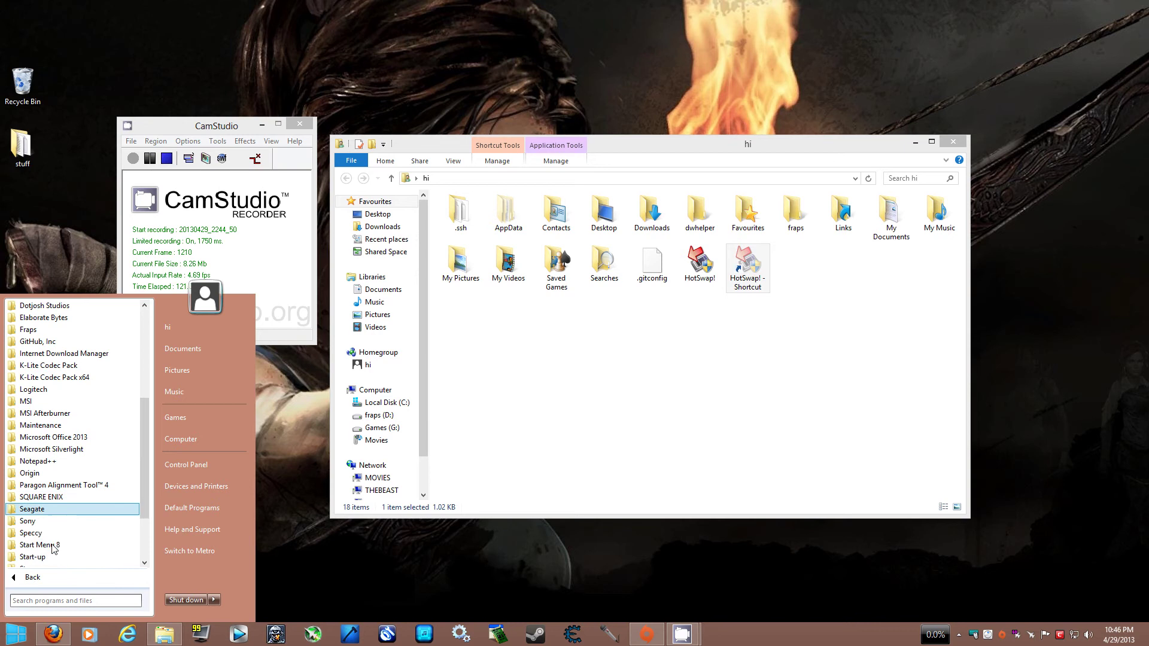
{"action": "left_click", "coordinate": [53, 522]}
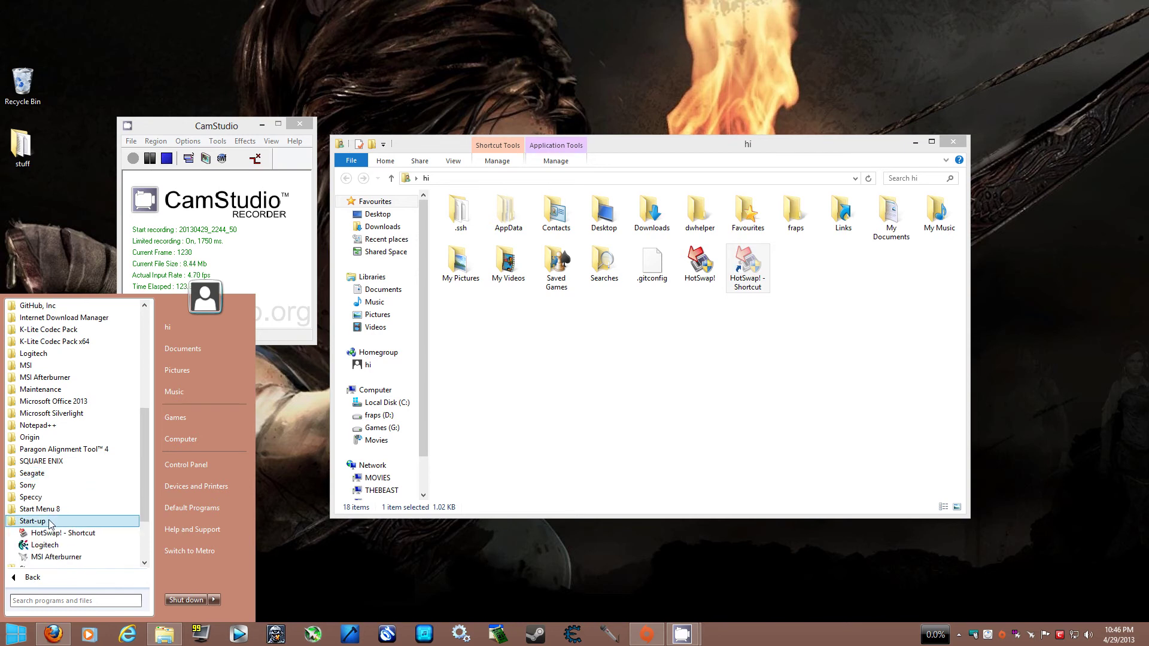
{"action": "right_click", "coordinate": [47, 522]}
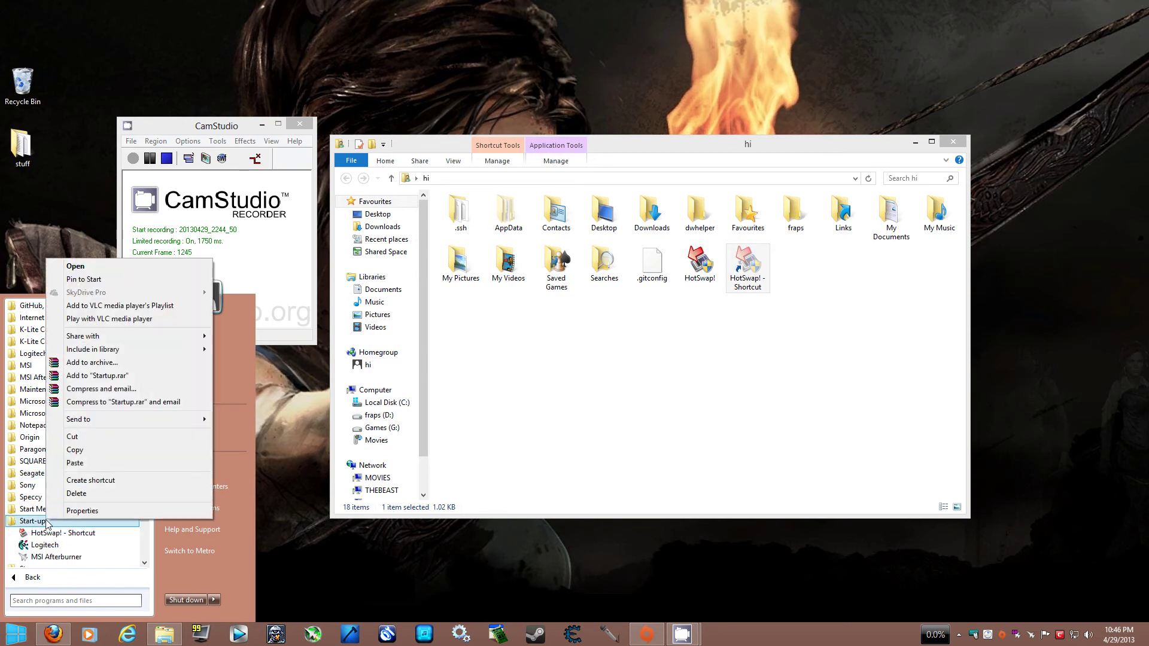
{"action": "left_click", "coordinate": [76, 466]}
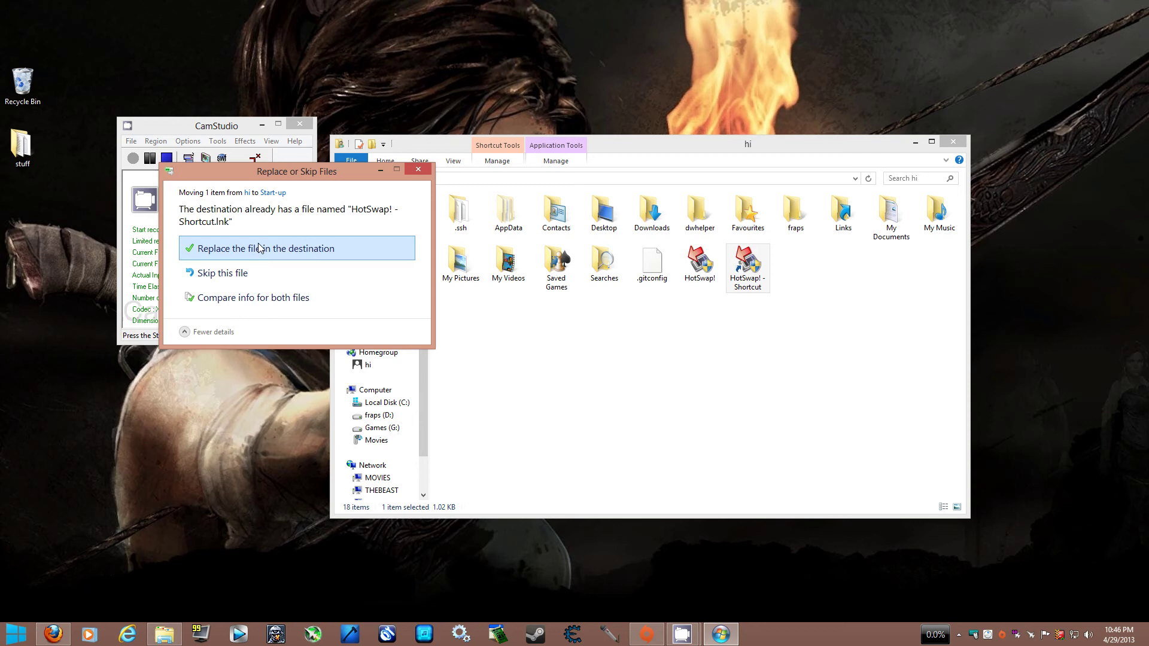
{"action": "left_click", "coordinate": [224, 249]}
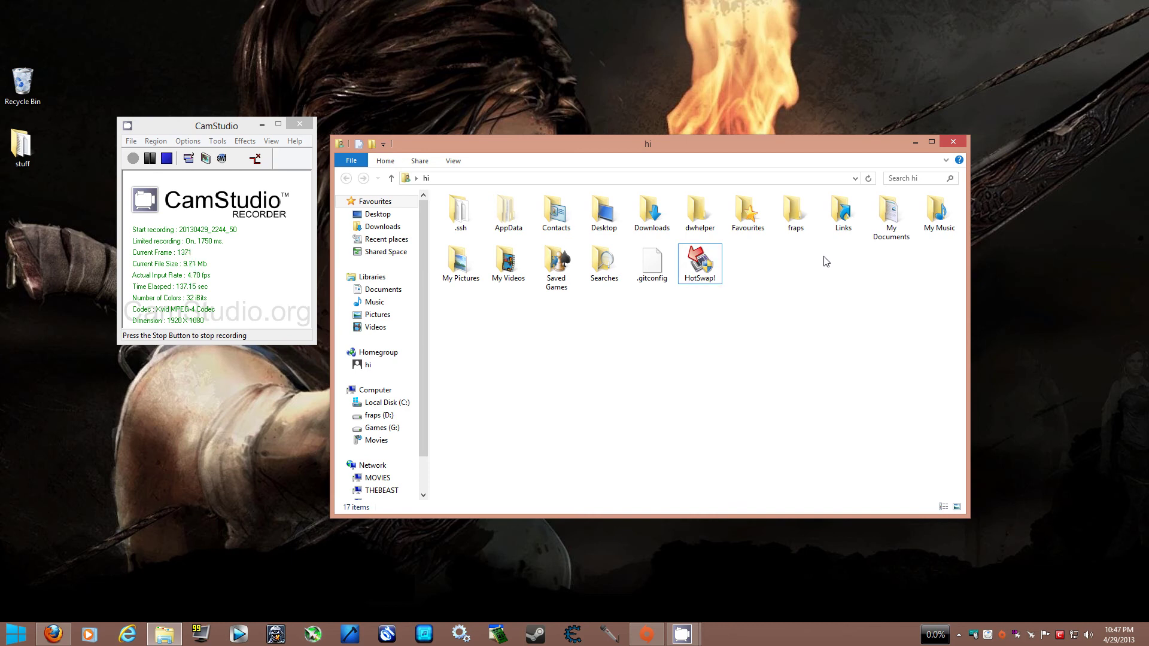
Step: Close the hi folder and launch HotSwap! - Shortcut from All Programs > Start-up
{"action": "left_click", "coordinate": [953, 142]}
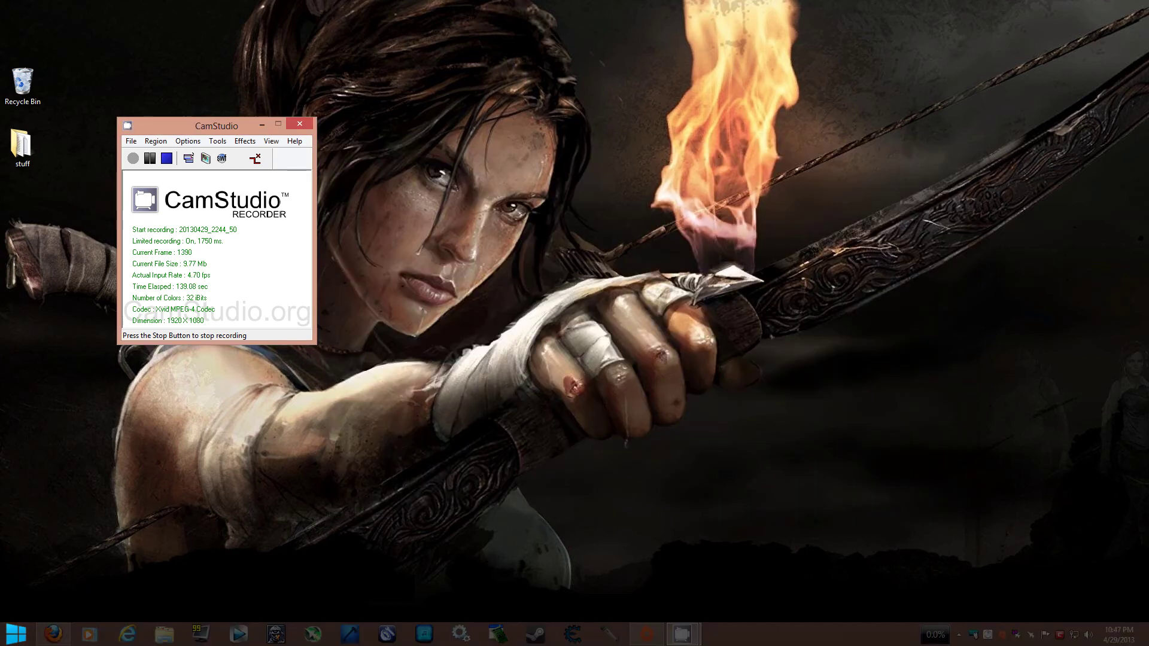
{"action": "left_click", "coordinate": [16, 633]}
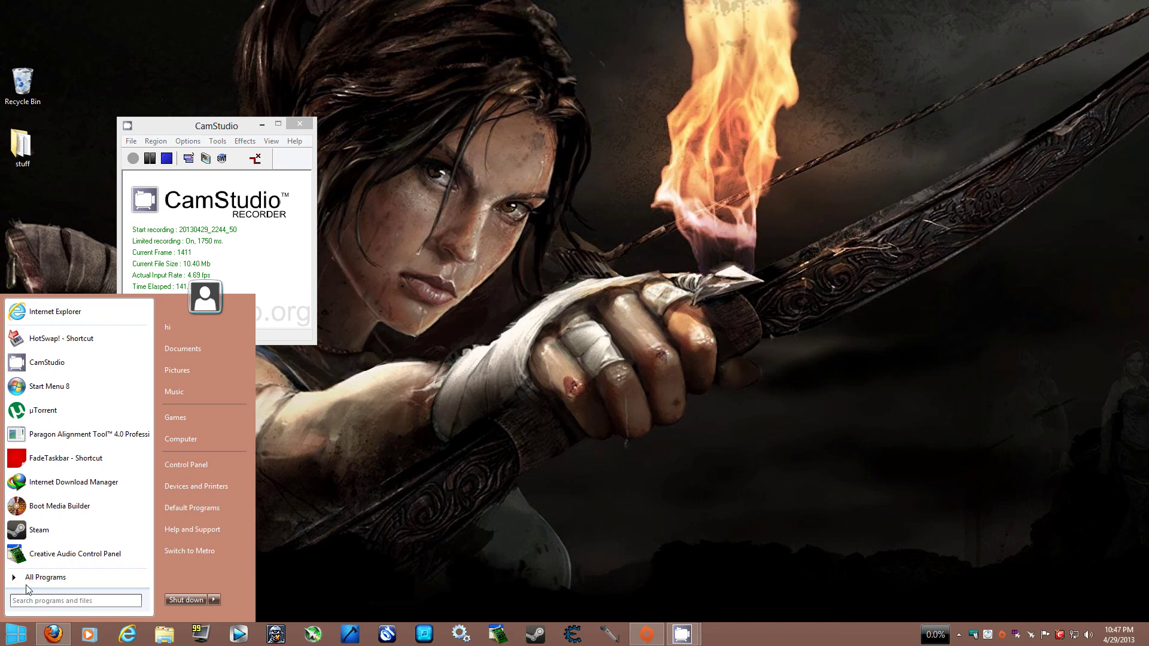
{"action": "left_click", "coordinate": [28, 578]}
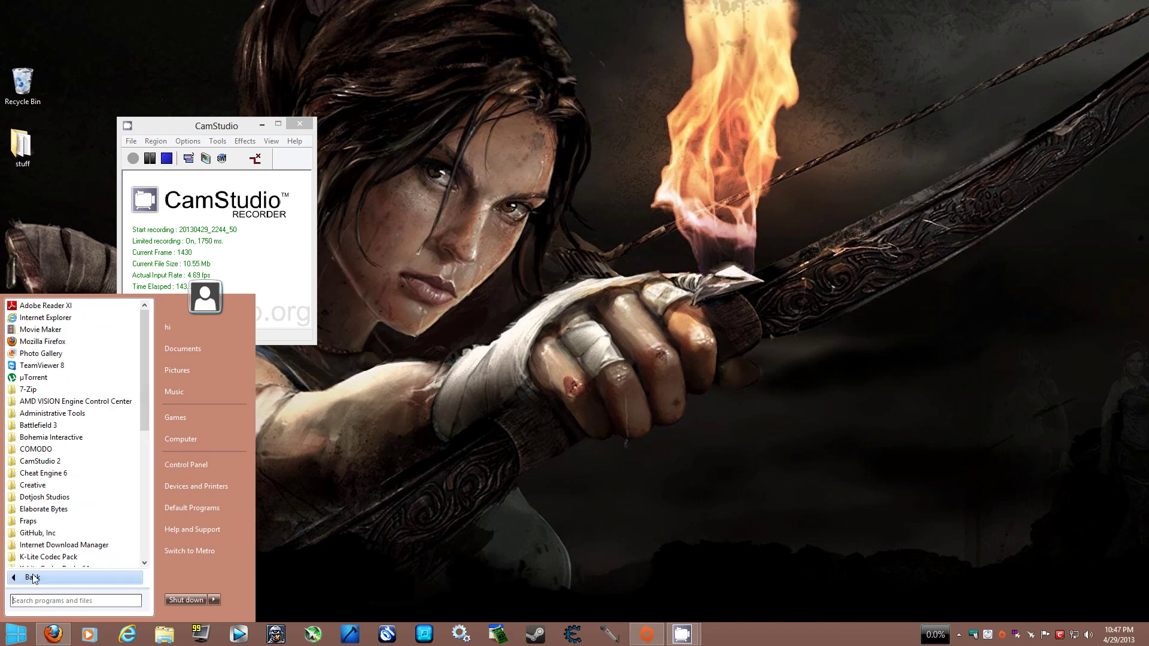
{"action": "scroll", "coordinate": [39, 548], "scroll_direction": "down", "scroll_amount": 5}
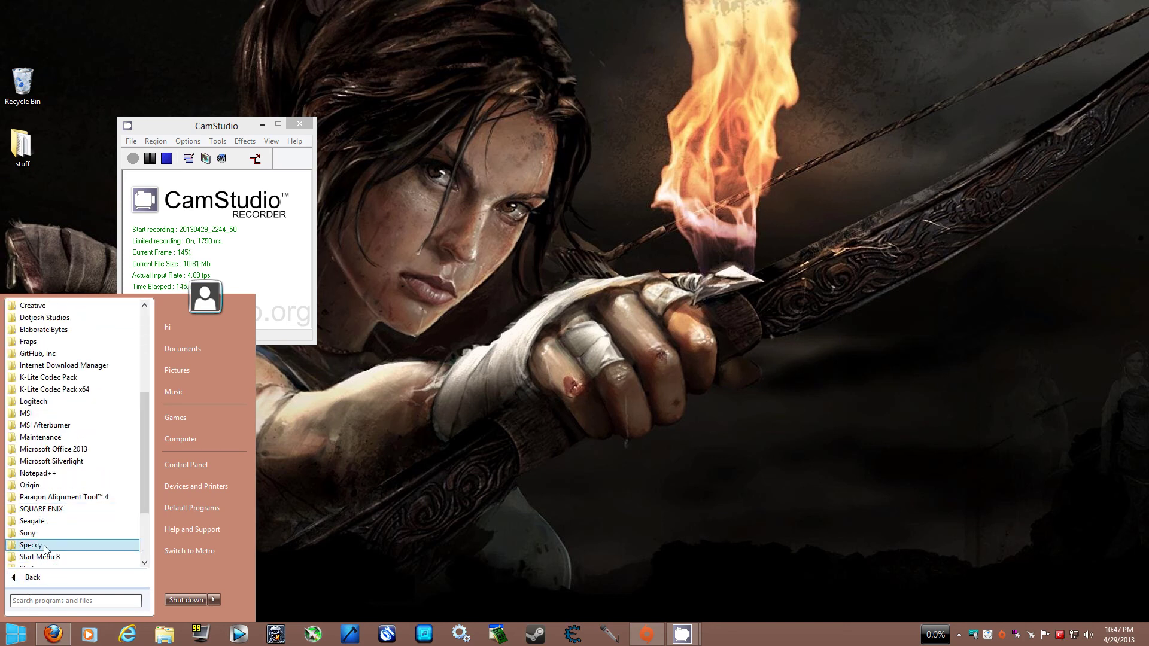
{"action": "scroll", "coordinate": [41, 542], "scroll_direction": "down", "scroll_amount": 1}
{"action": "left_click", "coordinate": [41, 536]}
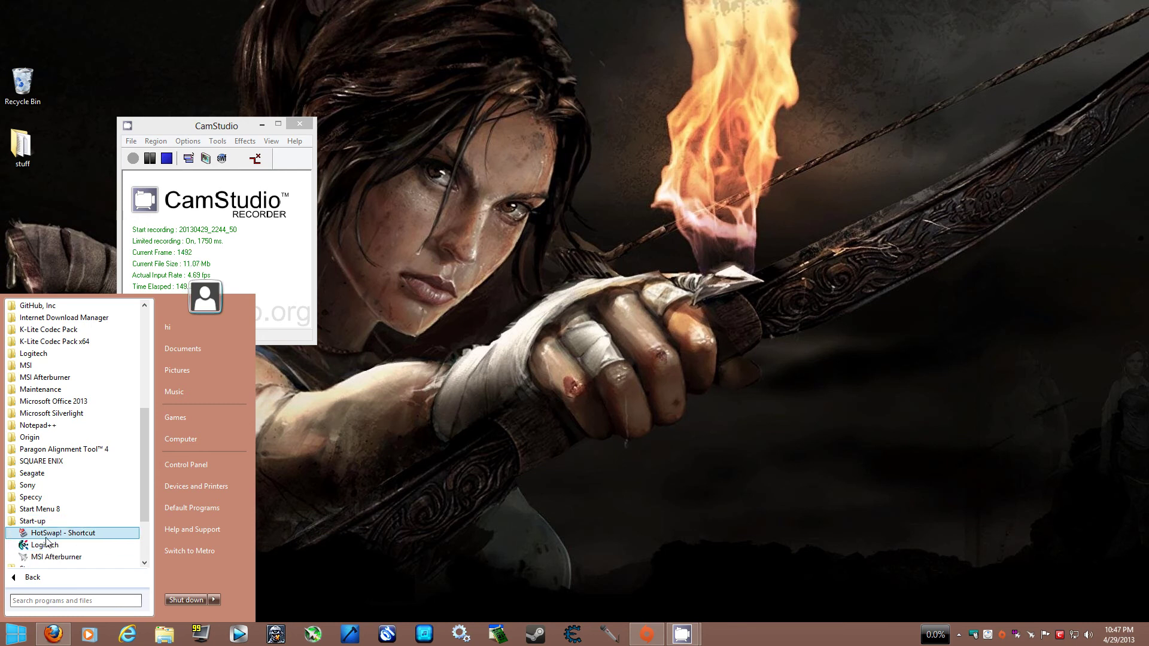
{"action": "left_click", "coordinate": [46, 542]}
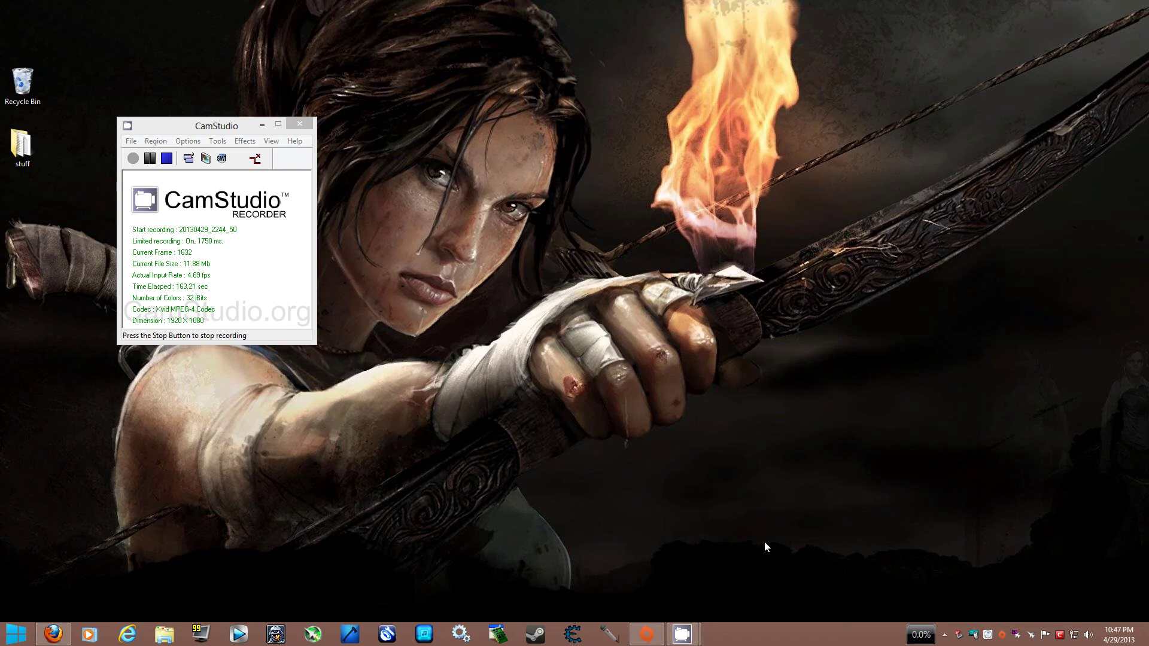
Step: Open Computer, then run HotSwap!'s Scan for hardware changes so External (F:) opens with 26 items
{"action": "left_click", "coordinate": [12, 634]}
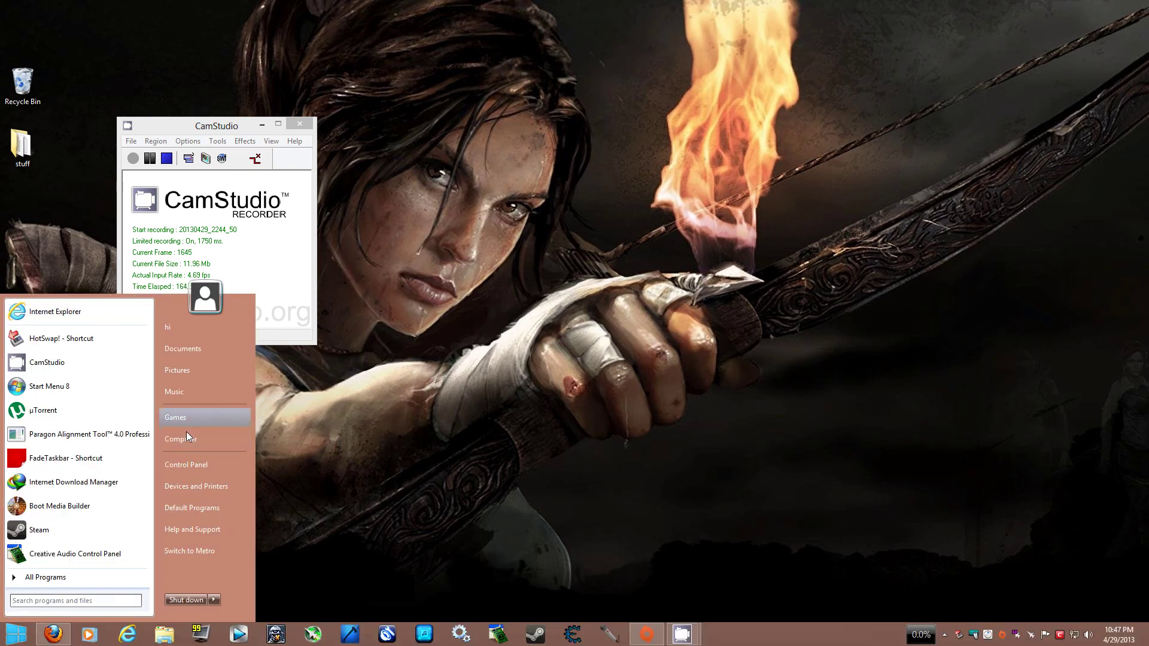
{"action": "left_click", "coordinate": [185, 438]}
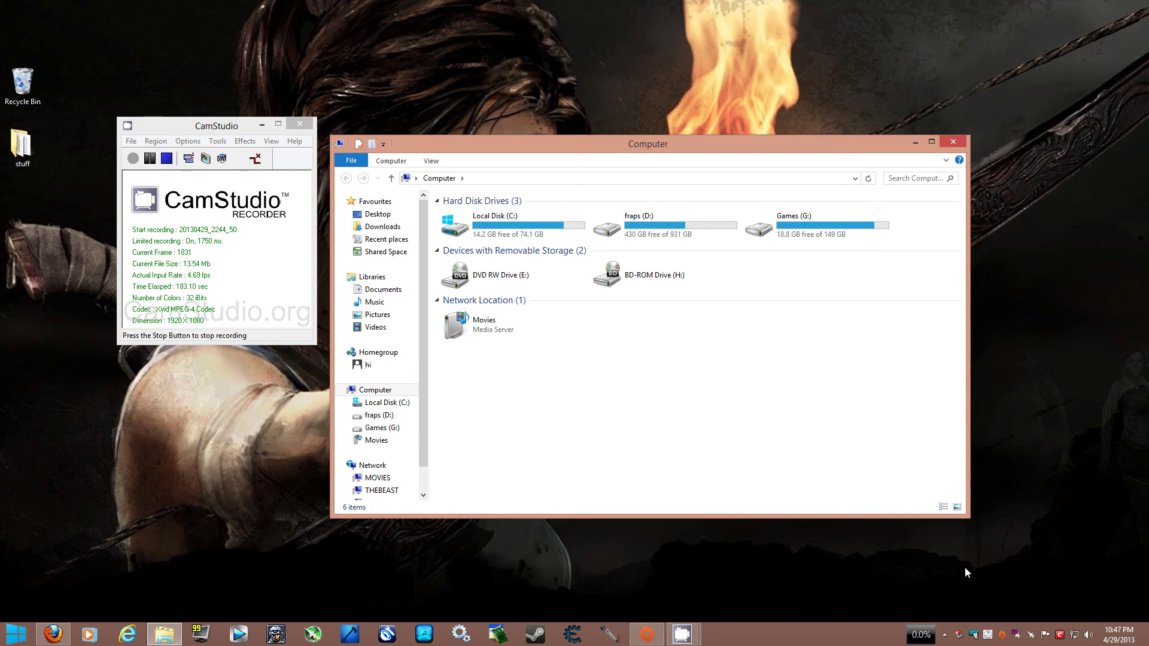
{"action": "right_click", "coordinate": [956, 638]}
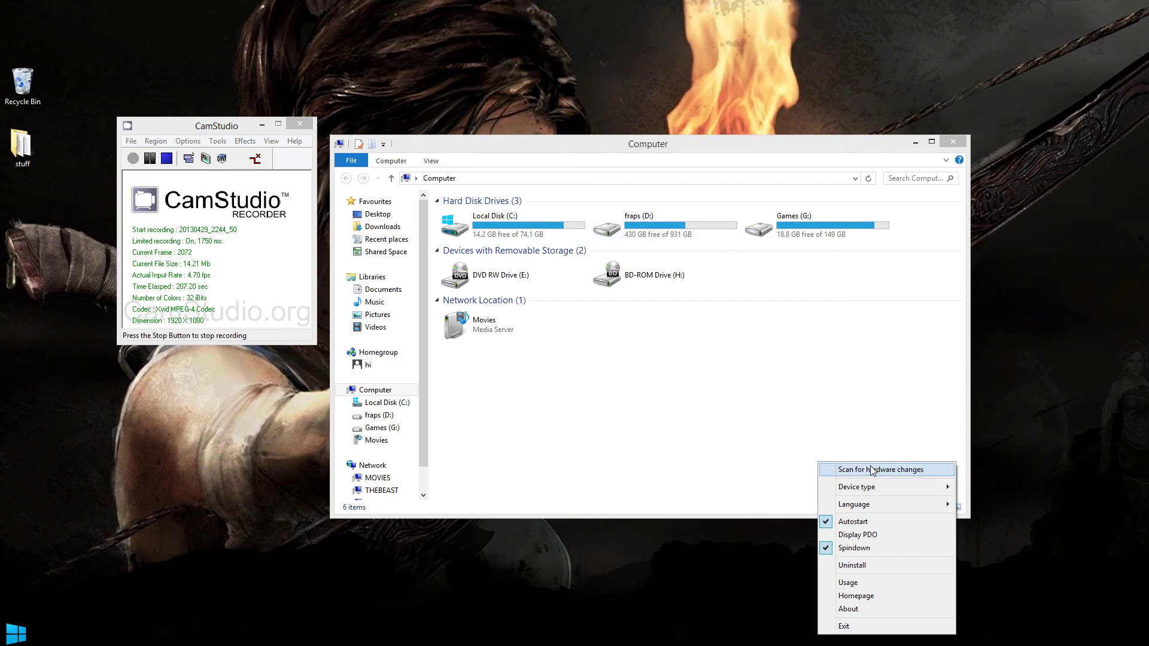
{"action": "mouse_move", "coordinate": [945, 640]}
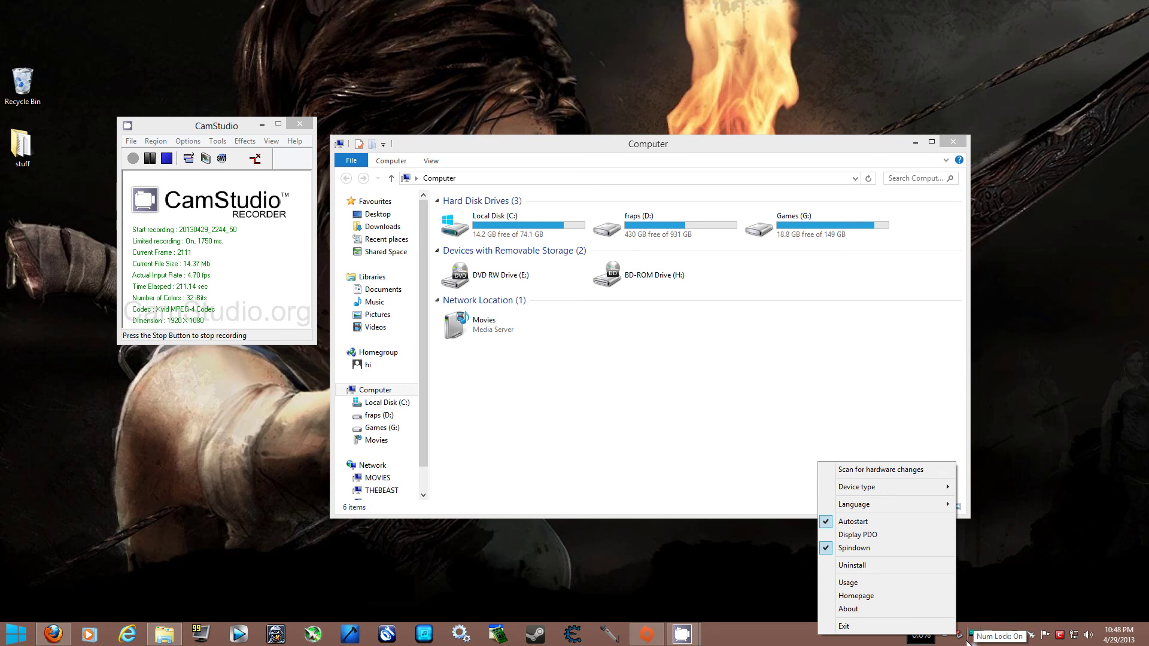
{"action": "mouse_move", "coordinate": [929, 489]}
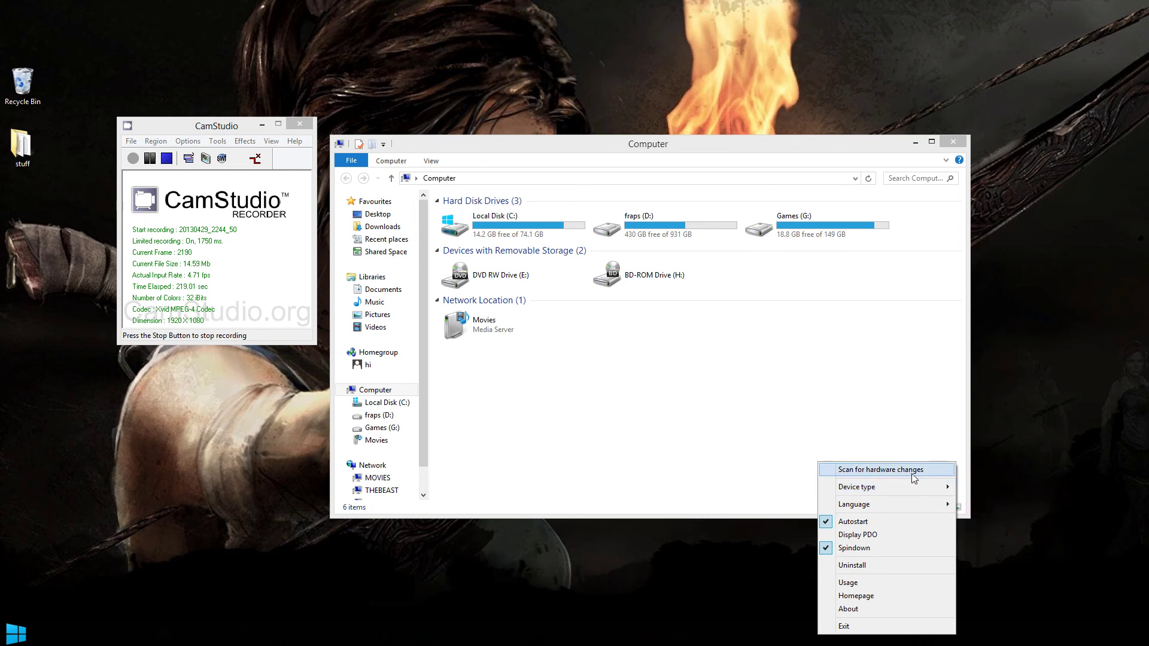
{"action": "left_click", "coordinate": [911, 473]}
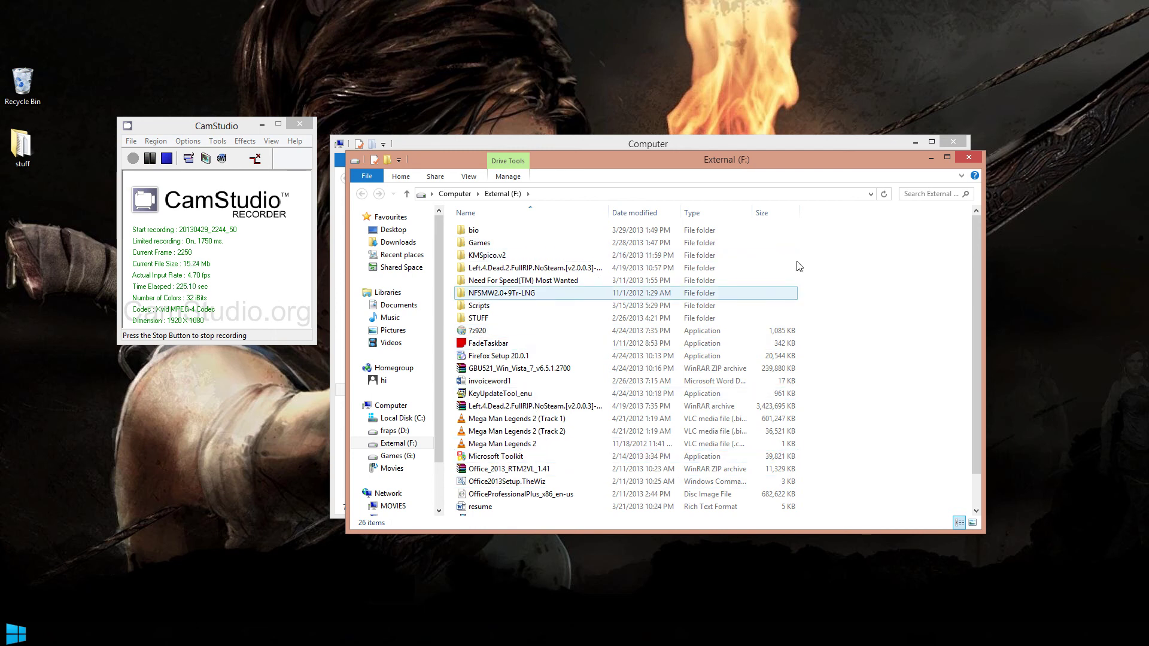
Step: Close the External (F:) window, rename the drive to External in Computer, then close Computer
{"action": "left_click", "coordinate": [969, 157]}
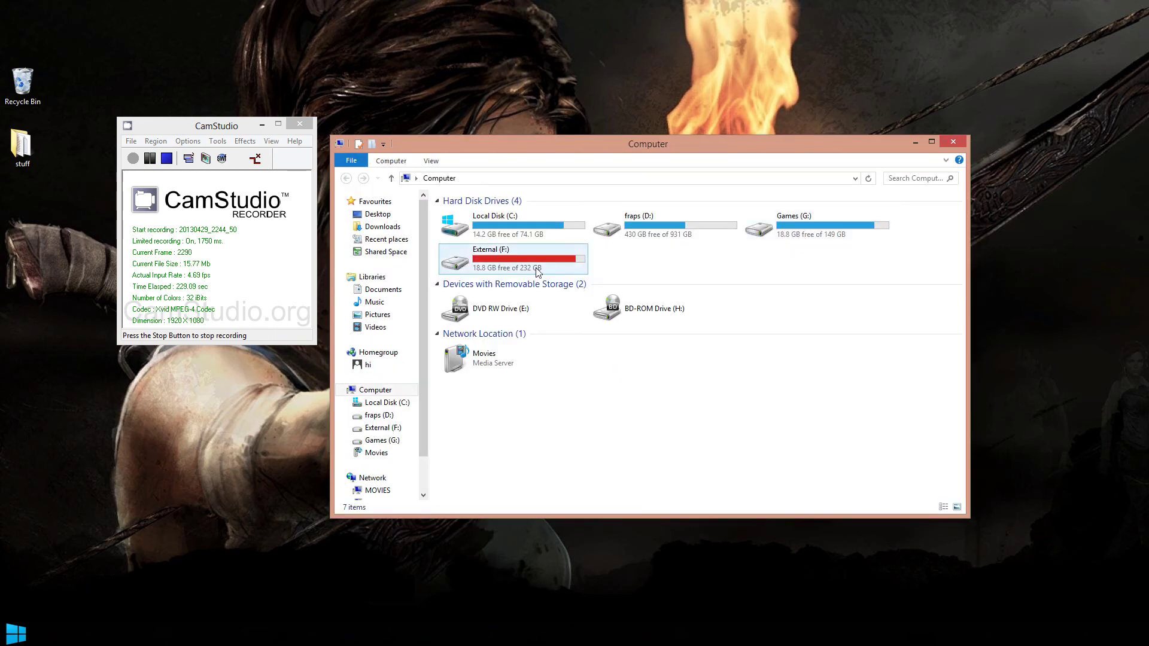
{"action": "left_click", "coordinate": [538, 271]}
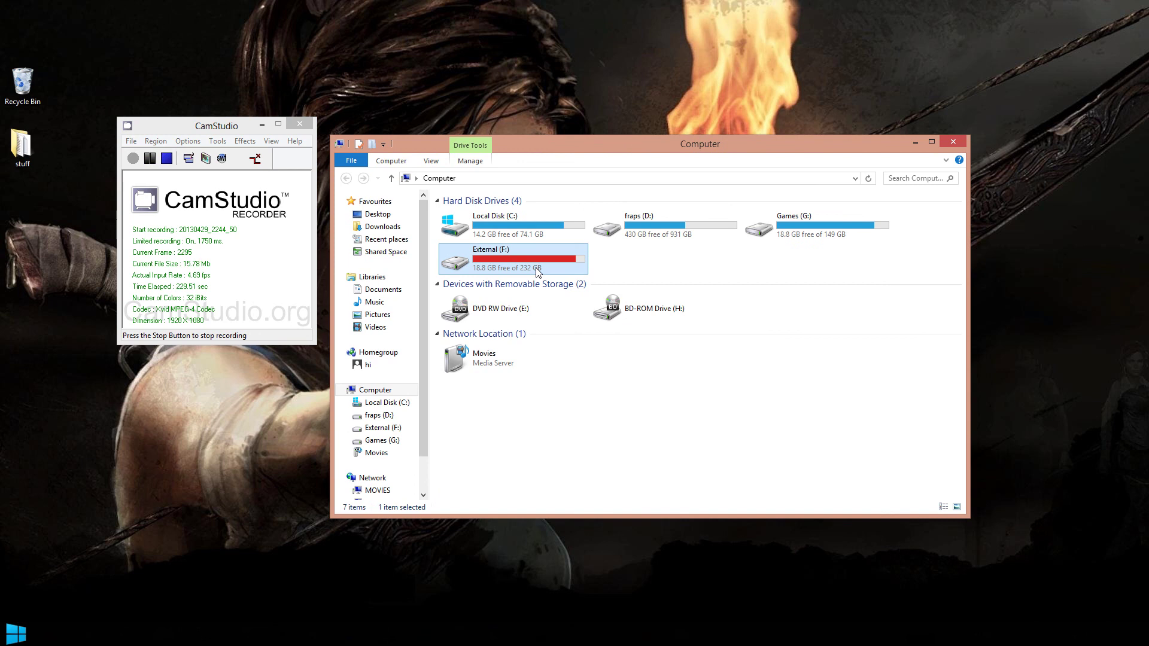
{"action": "right_click", "coordinate": [486, 254]}
{"action": "left_click", "coordinate": [544, 464]}
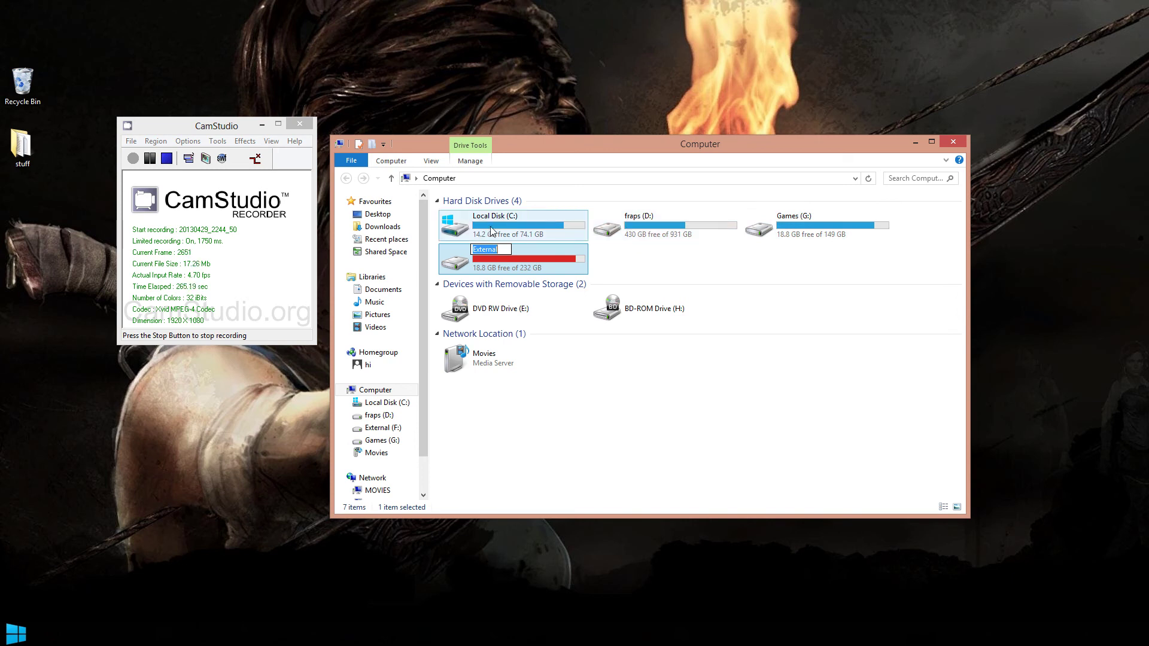
{"action": "left_click", "coordinate": [541, 260]}
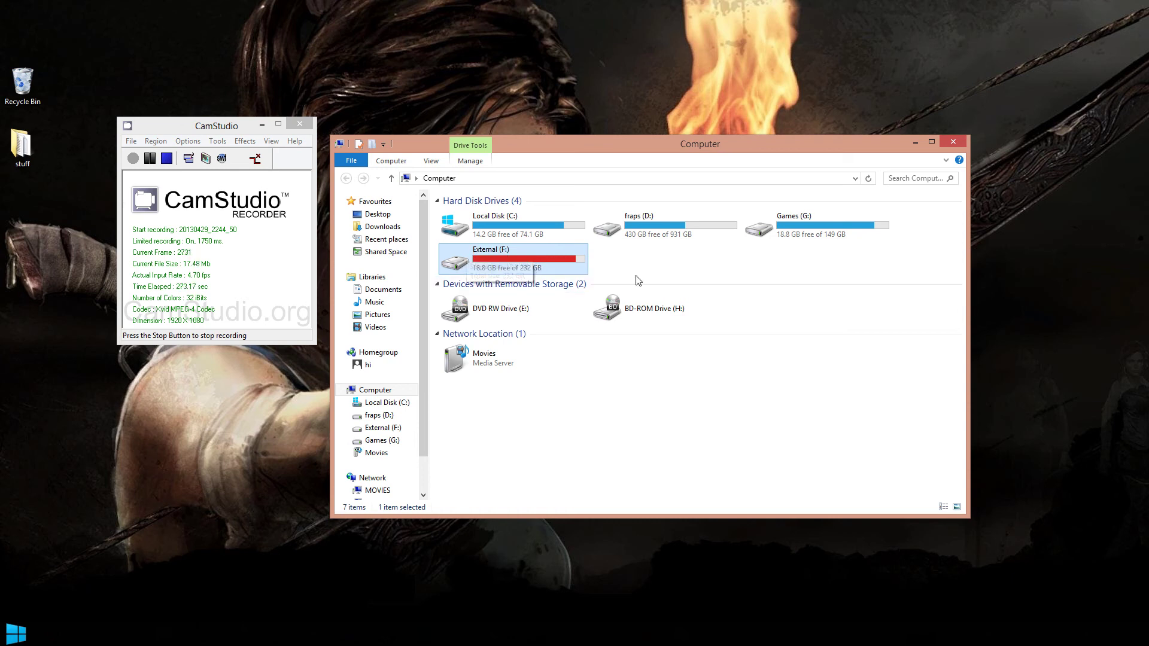
{"action": "left_click", "coordinate": [951, 142]}
Step: Safely hotswap External (F:) from the HotSwap! tray menu and dismiss the safe-to-remove balloon
{"action": "mouse_move", "coordinate": [1021, 633]}
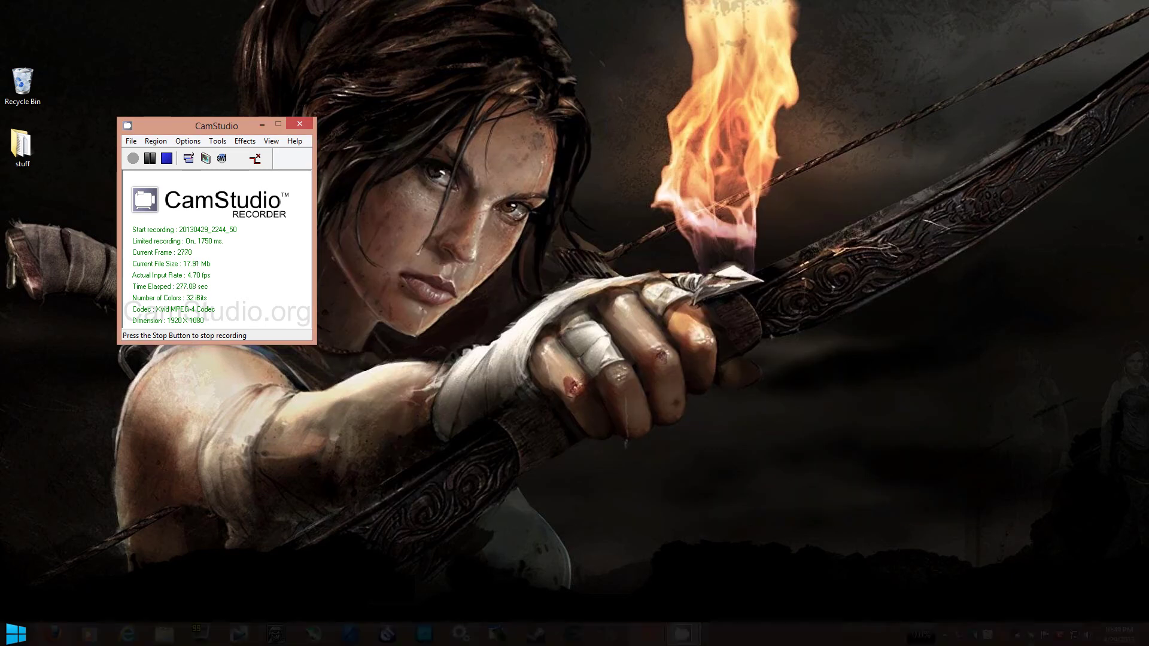
{"action": "left_click", "coordinate": [959, 635]}
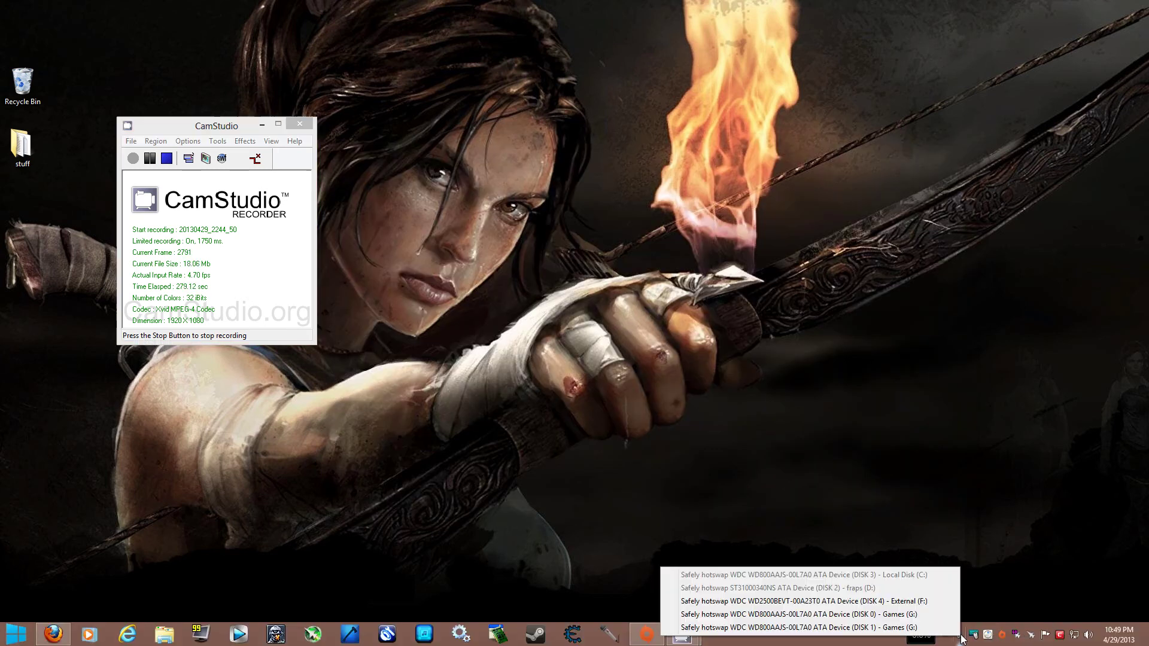
{"action": "left_click", "coordinate": [903, 602]}
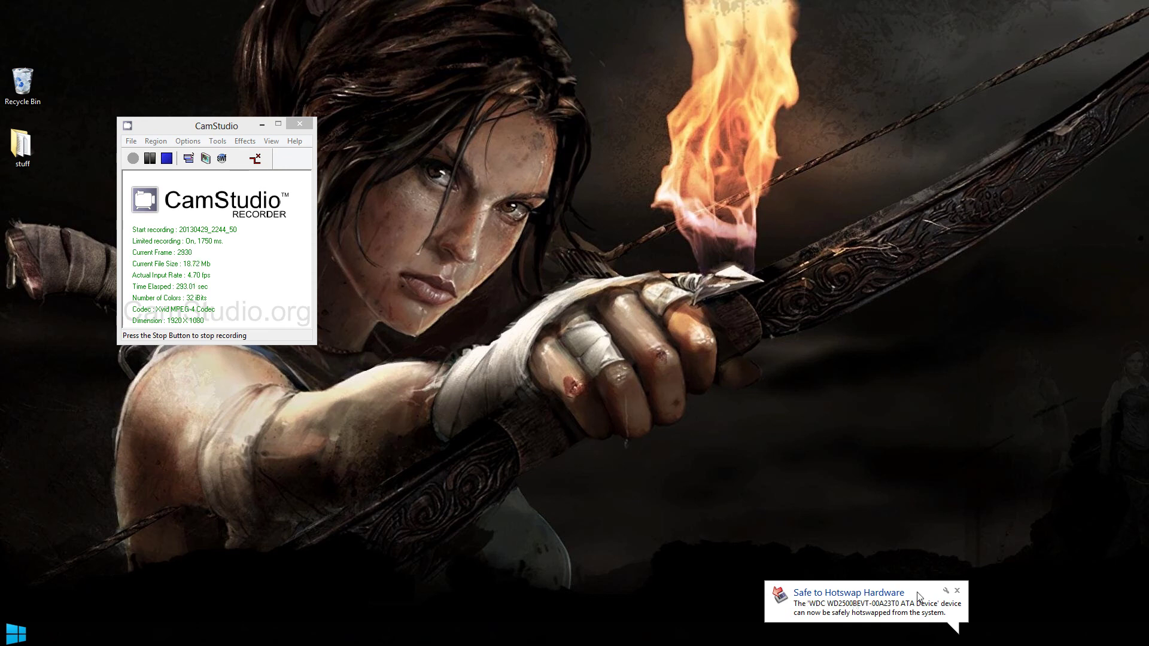
{"action": "left_click", "coordinate": [958, 592]}
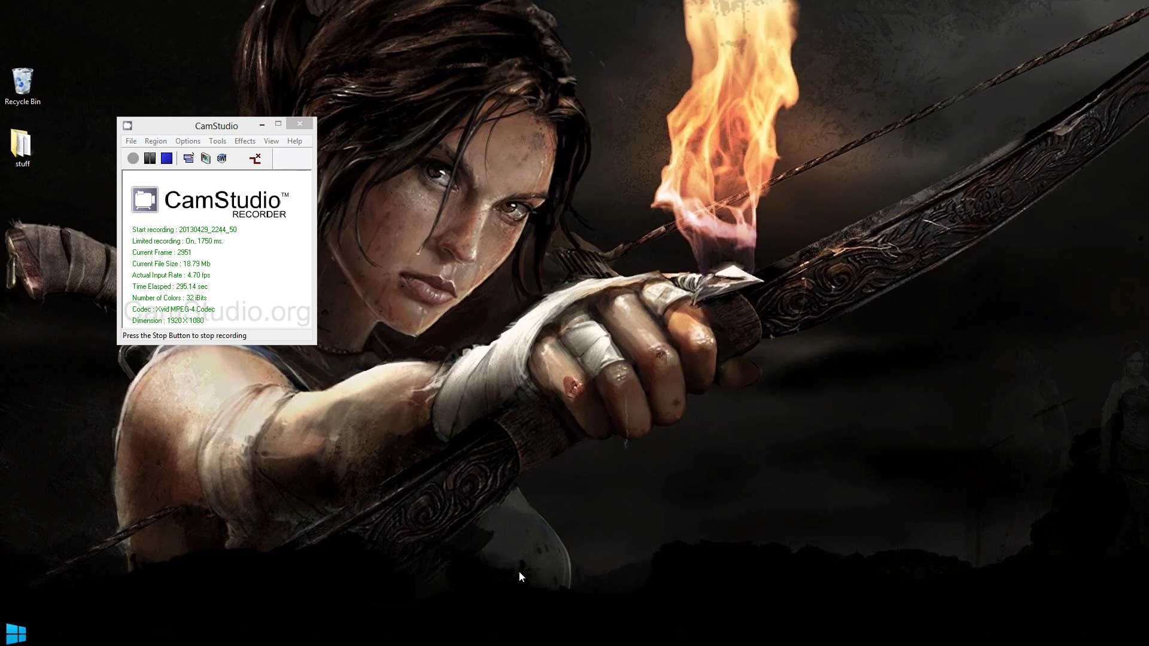
Step: Check in Computer that External (F:) is no longer listed, then close it
{"action": "left_click", "coordinate": [15, 633]}
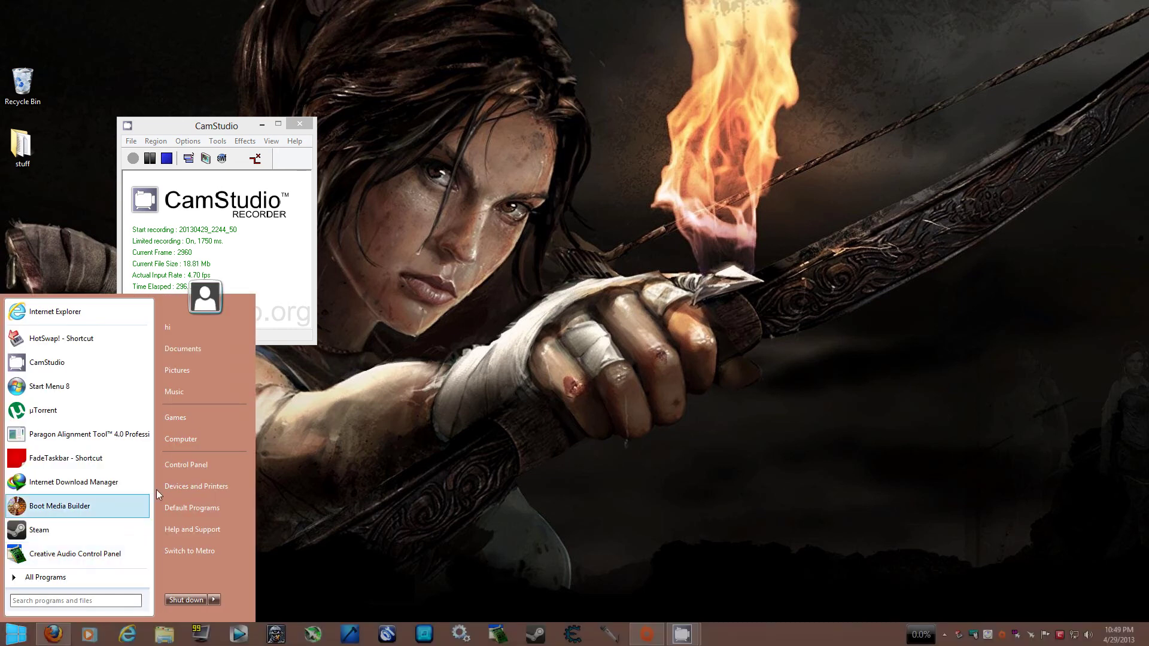
{"action": "left_click", "coordinate": [221, 436]}
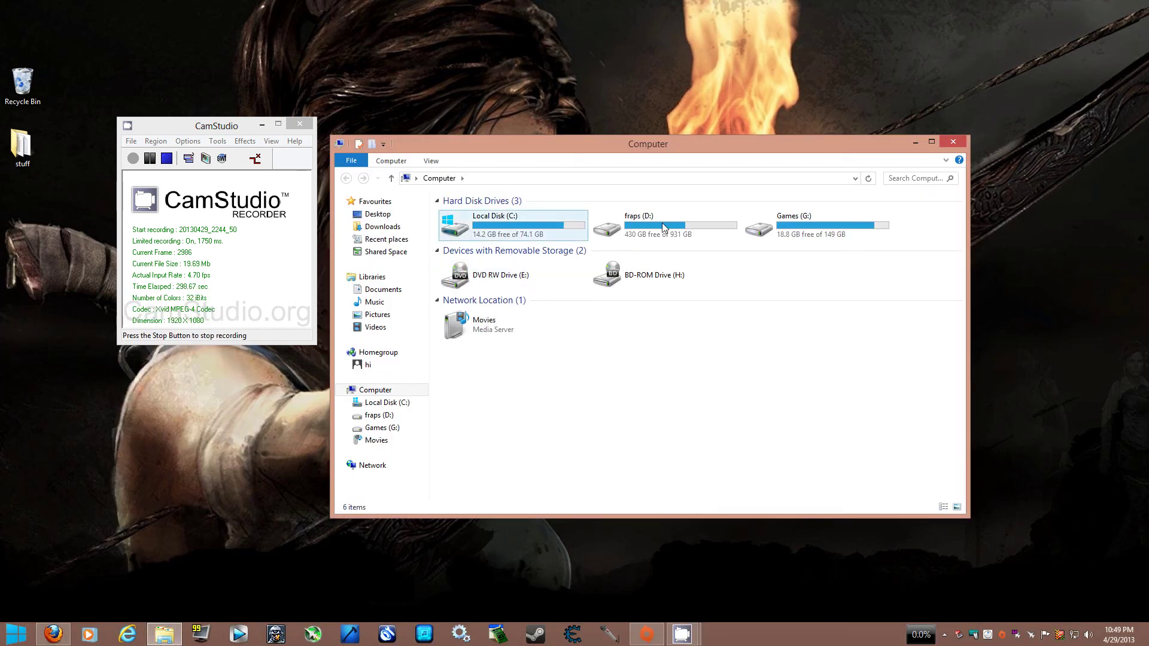
{"action": "left_click", "coordinate": [956, 143]}
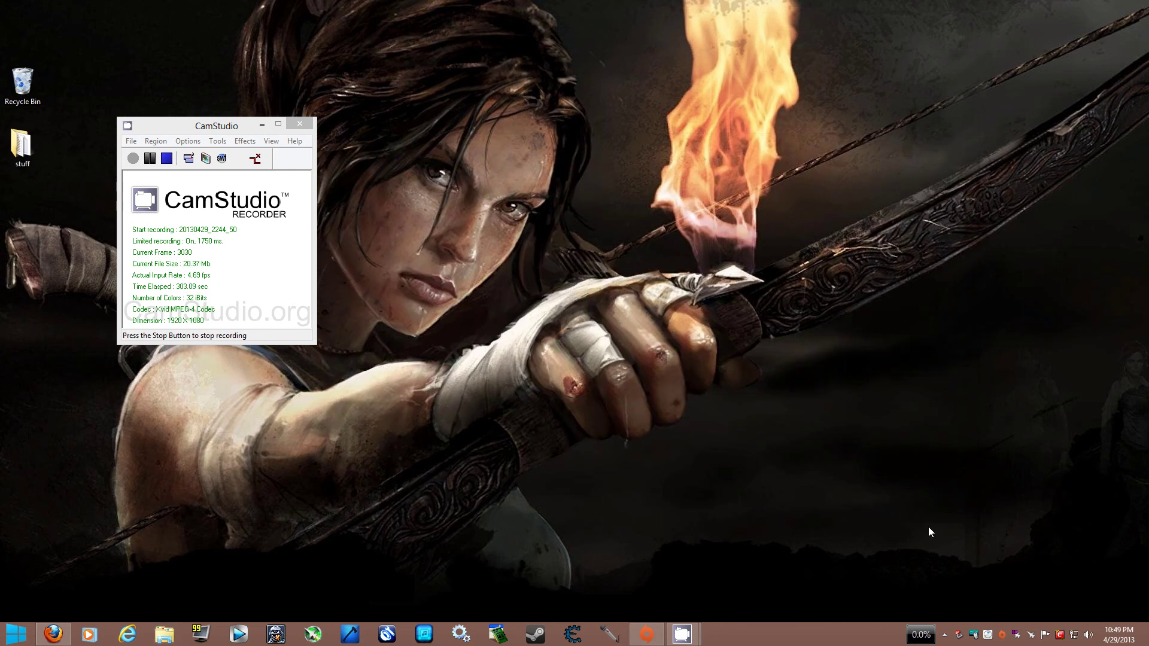
{"action": "right_click", "coordinate": [958, 640]}
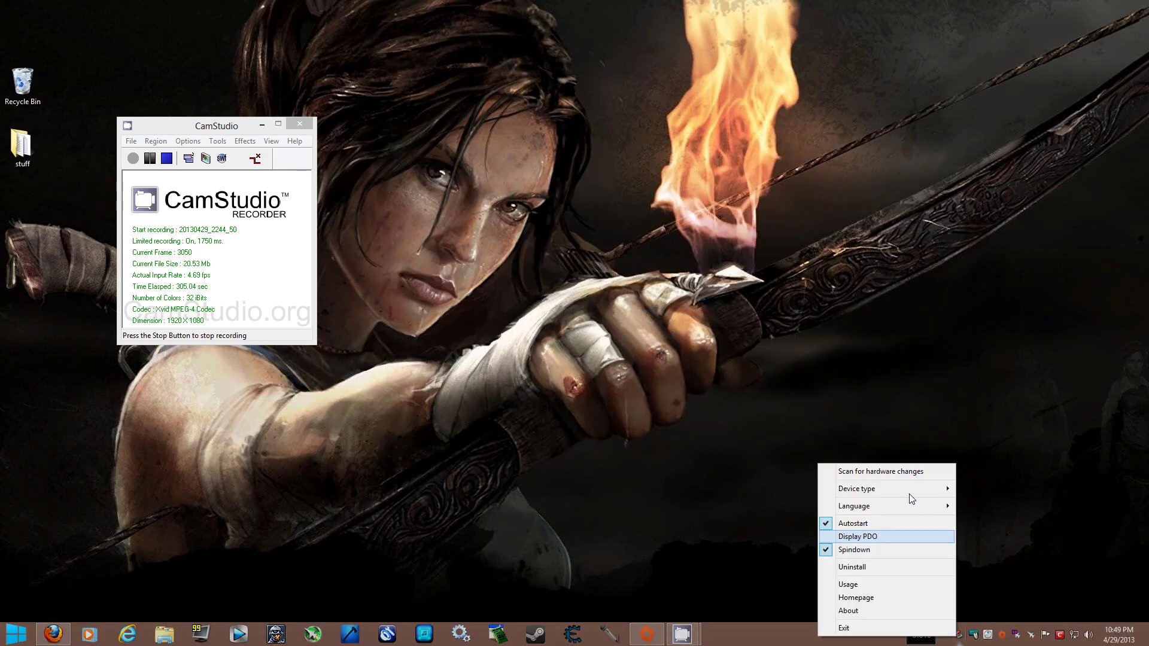
{"action": "left_click", "coordinate": [1032, 458]}
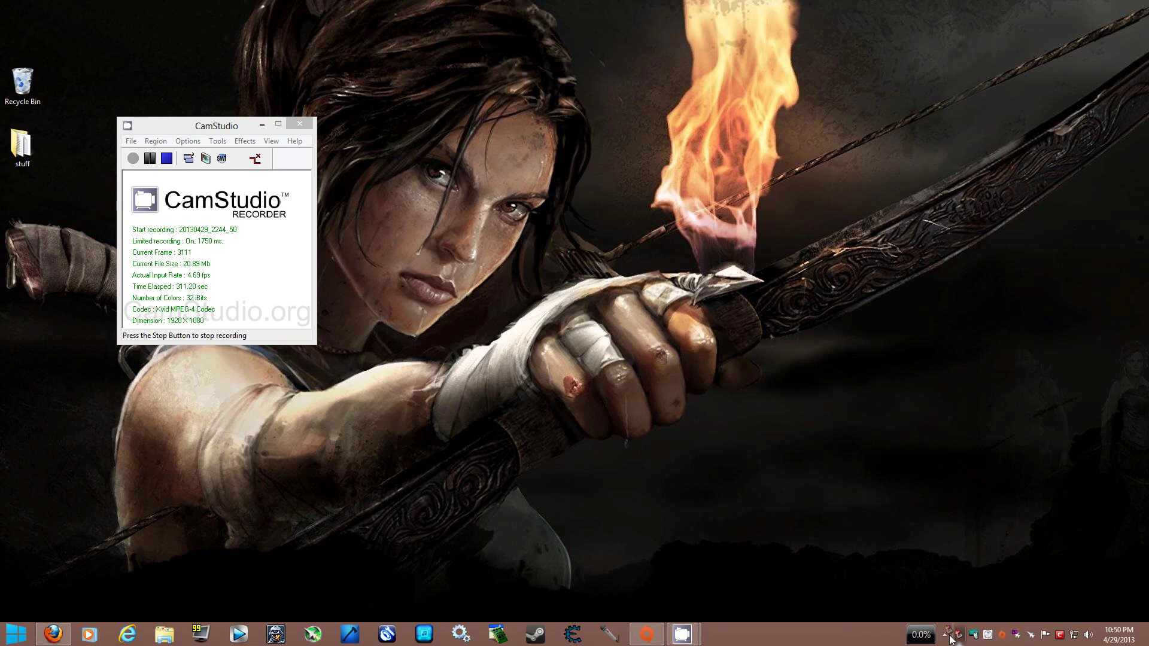
{"action": "left_click", "coordinate": [945, 636]}
{"action": "left_click_drag", "start_coordinate": [945, 639], "coordinate": [945, 638]}
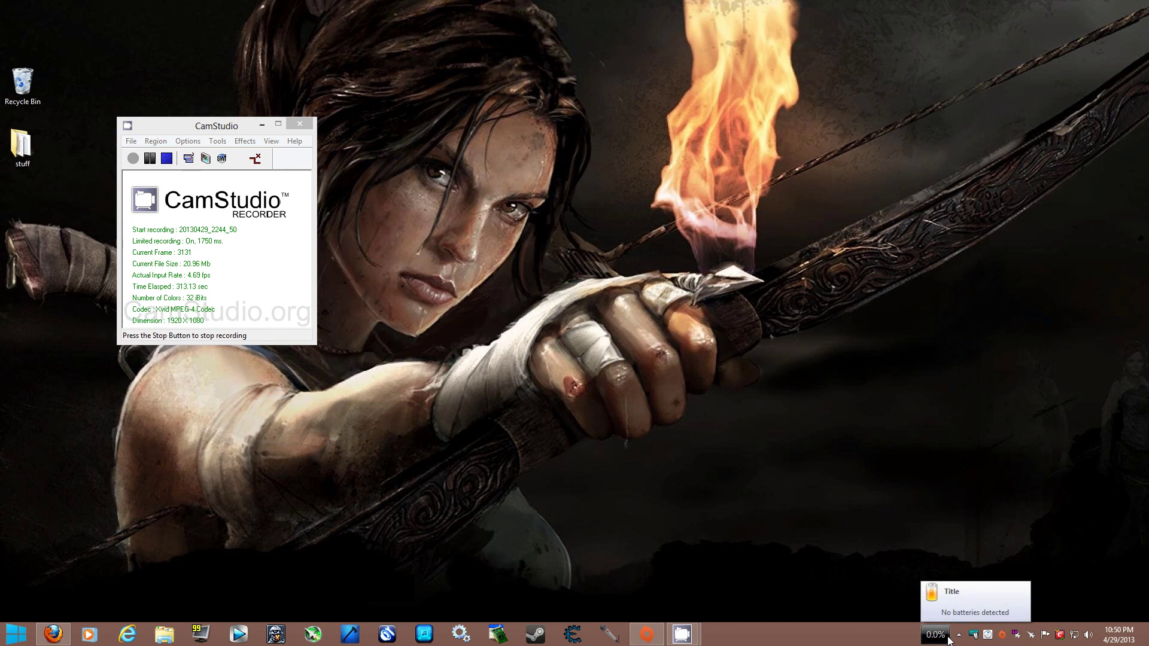
{"action": "left_click", "coordinate": [958, 638]}
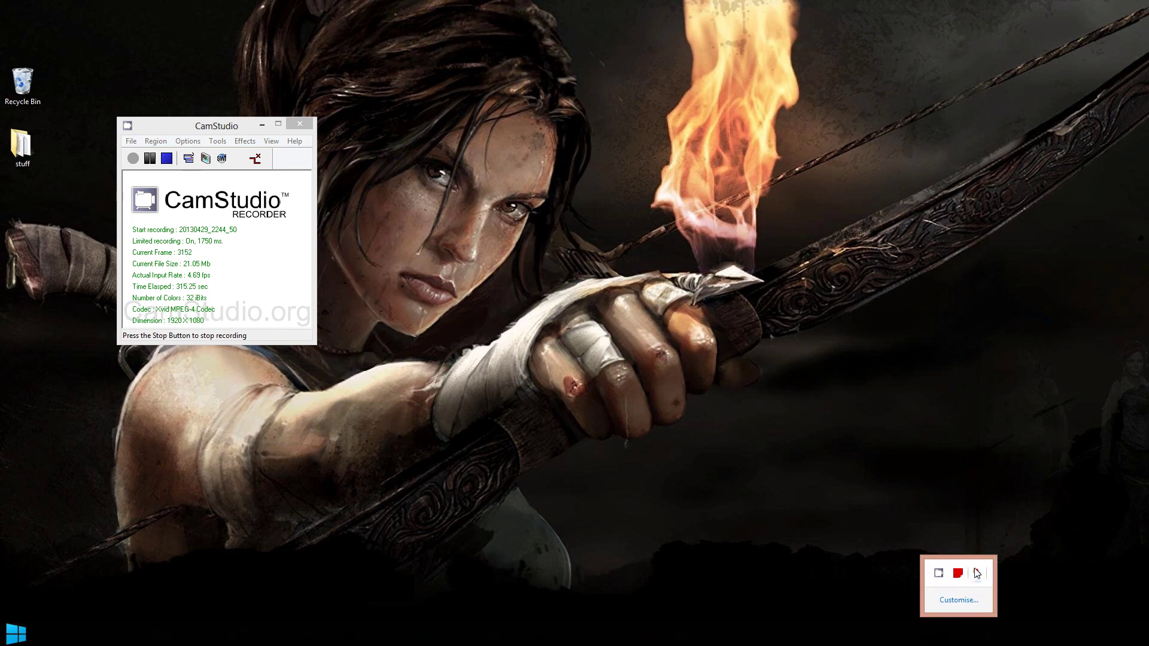
{"action": "left_click_drag", "start_coordinate": [977, 574], "coordinate": [981, 639]}
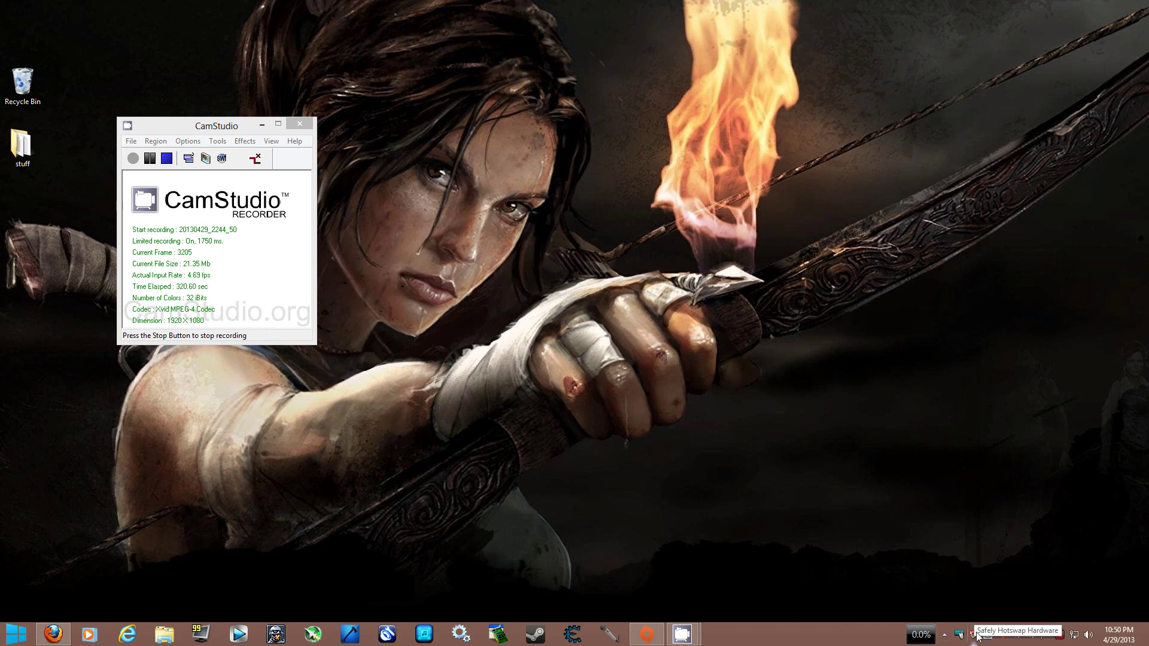
{"action": "left_click", "coordinate": [945, 637]}
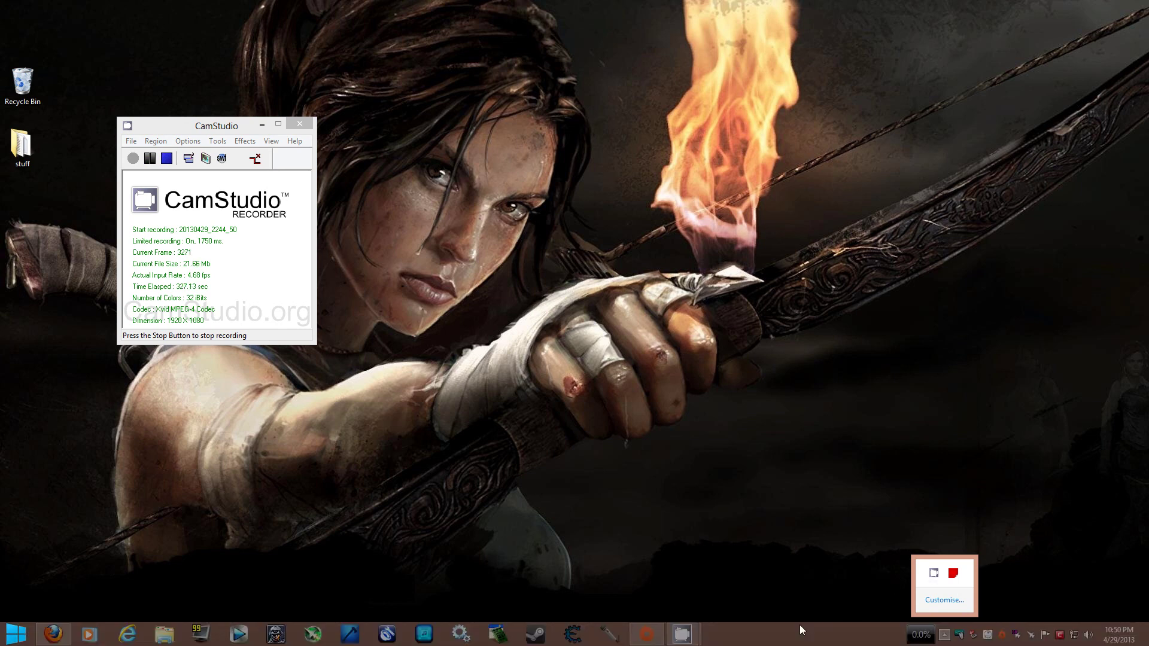
{"action": "mouse_move", "coordinate": [725, 642]}
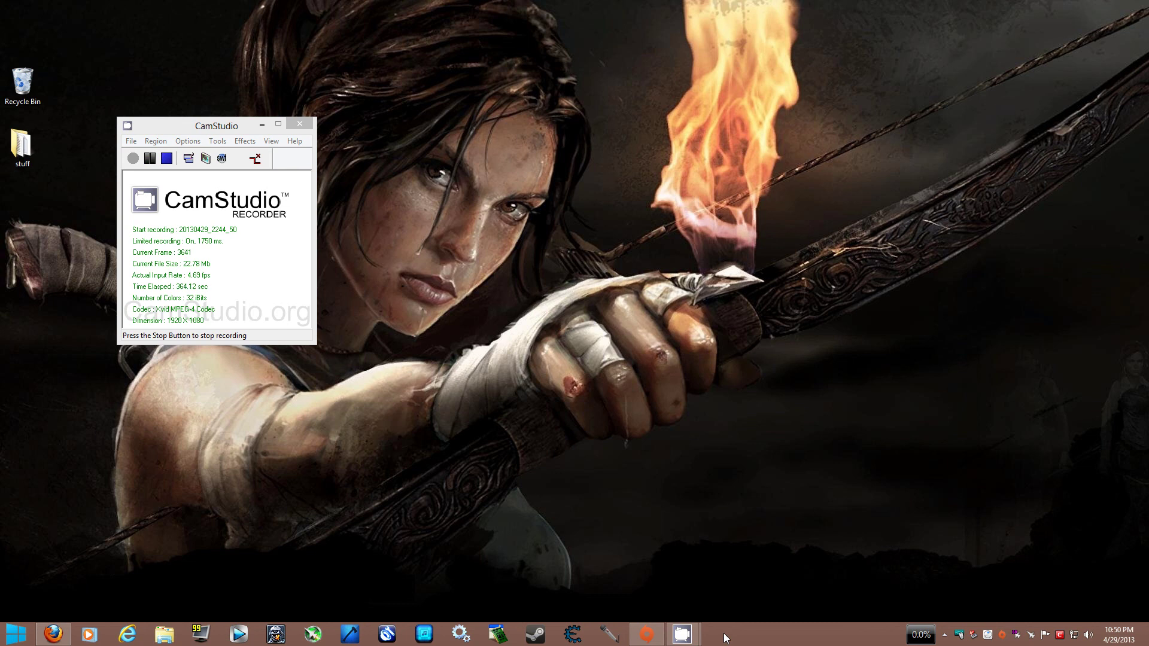
{"action": "left_click", "coordinate": [218, 141]}
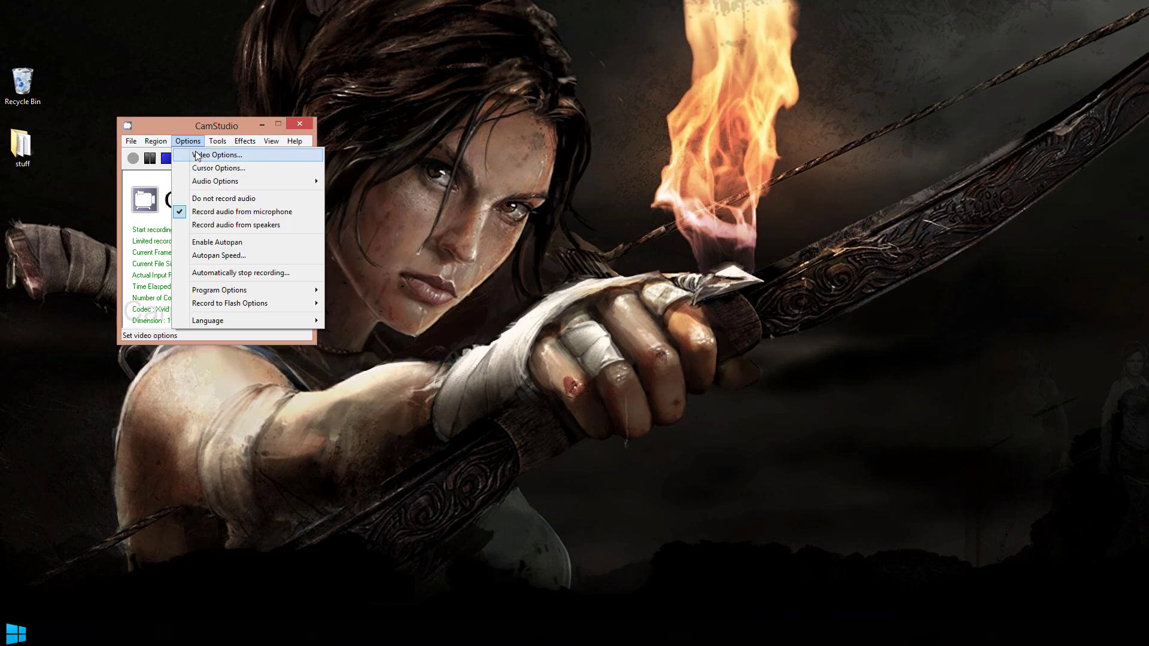
{"action": "left_click", "coordinate": [197, 155]}
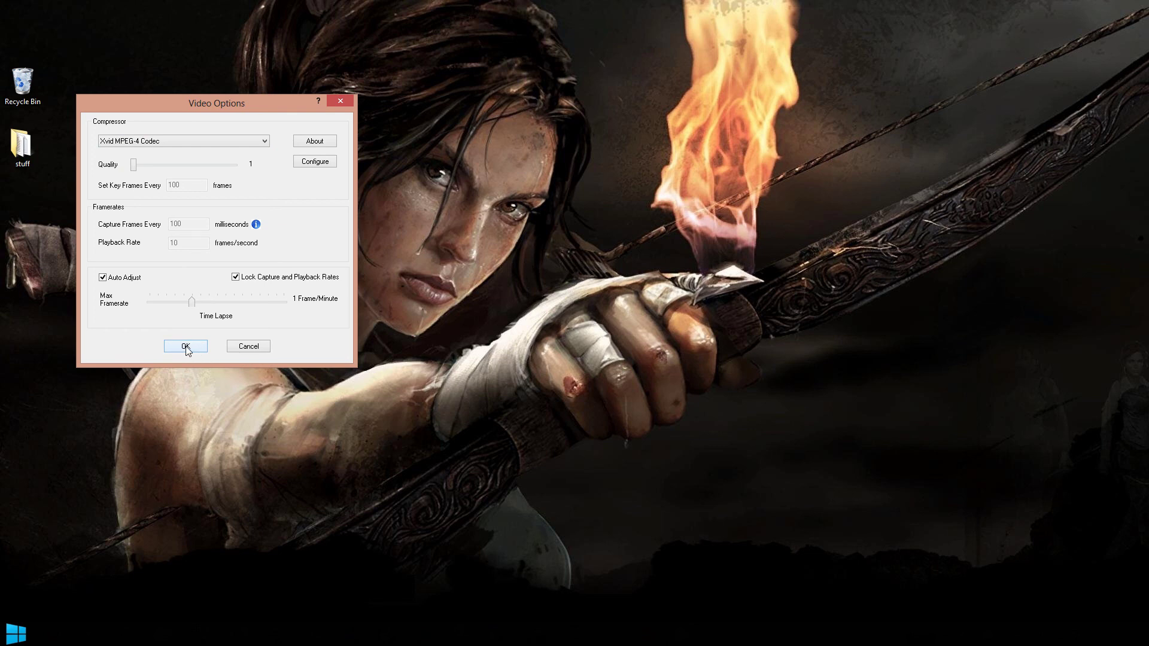
{"action": "left_click", "coordinate": [152, 145]}
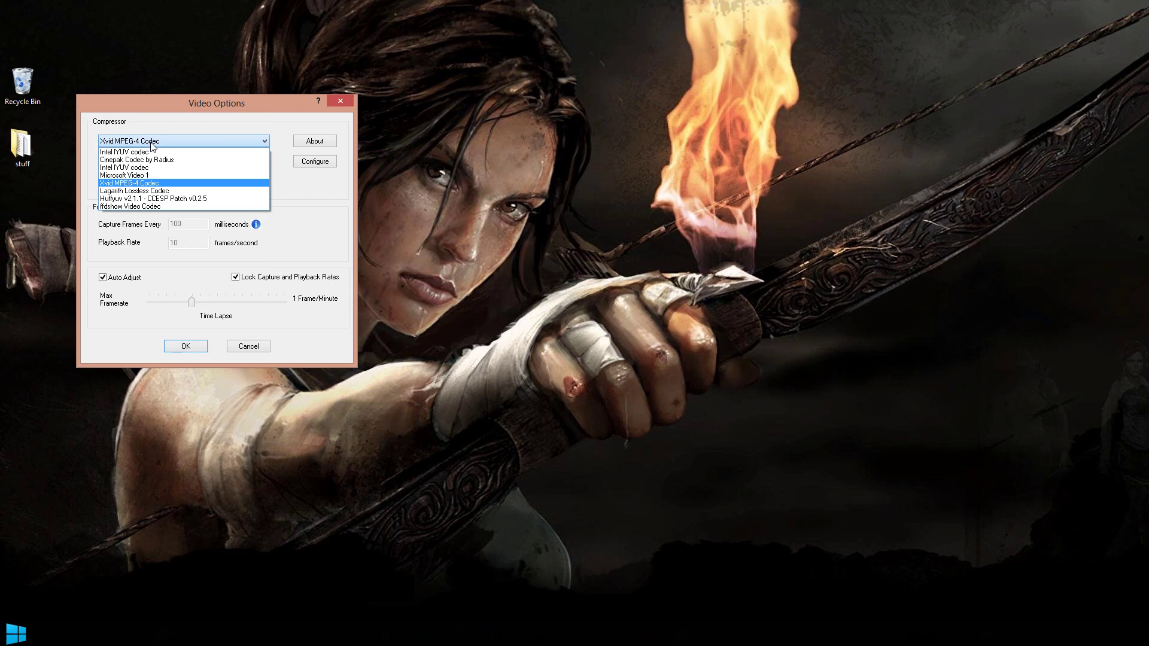
{"action": "left_click", "coordinate": [144, 184]}
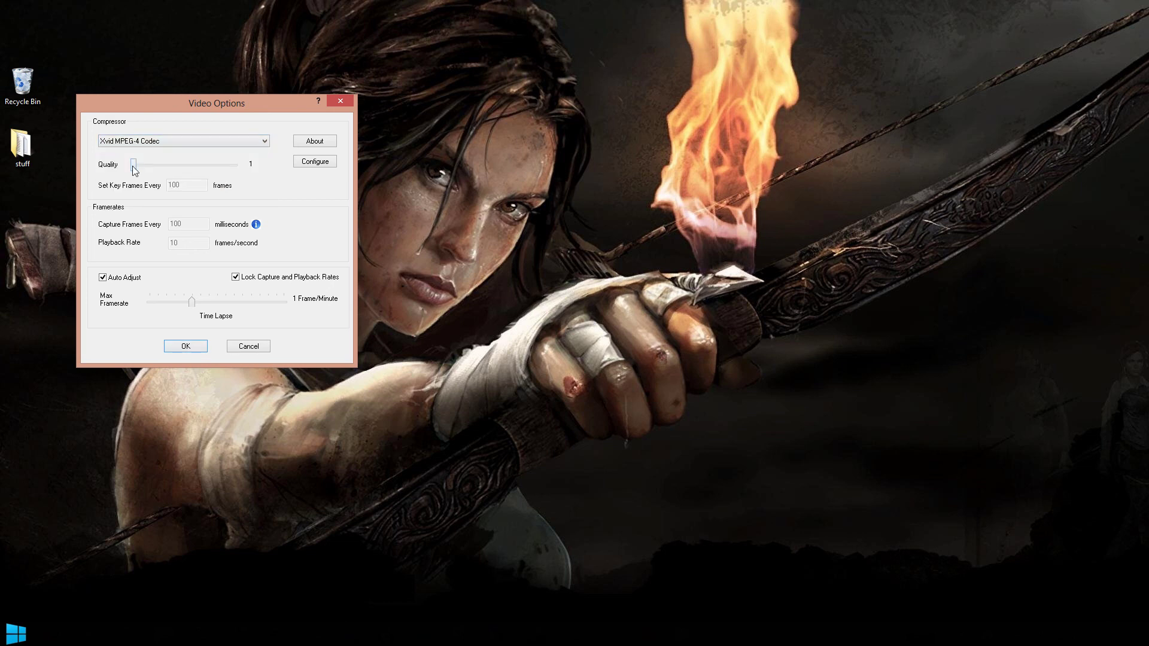
{"action": "left_click", "coordinate": [185, 346]}
{"action": "left_click", "coordinate": [196, 140]}
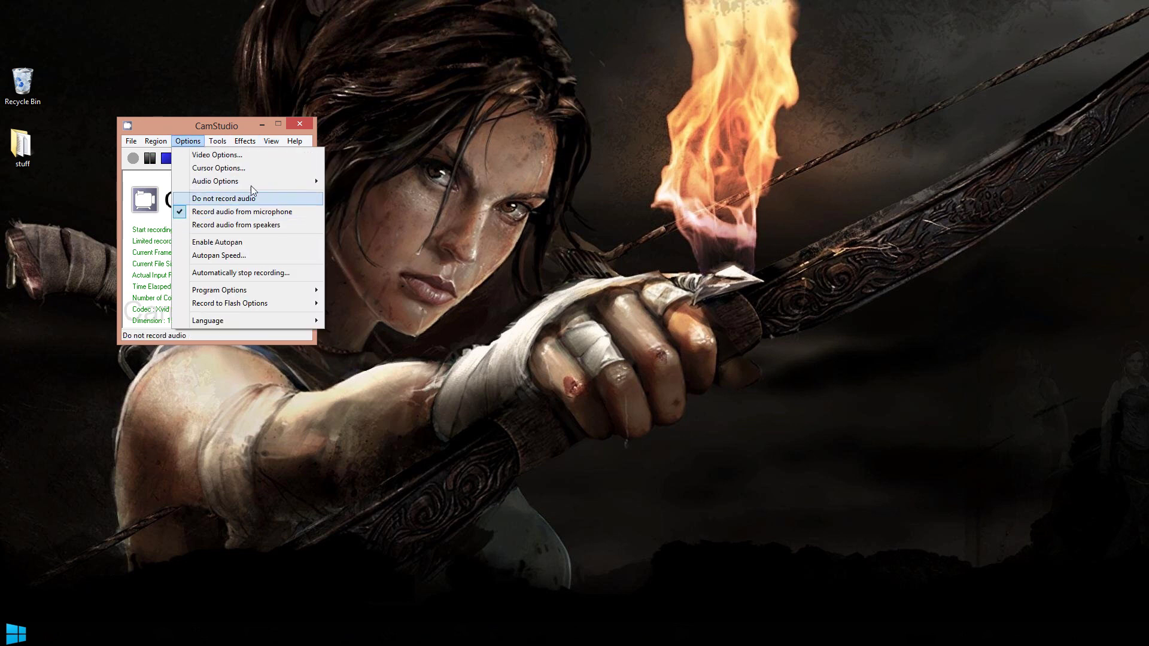
{"action": "mouse_move", "coordinate": [258, 179]}
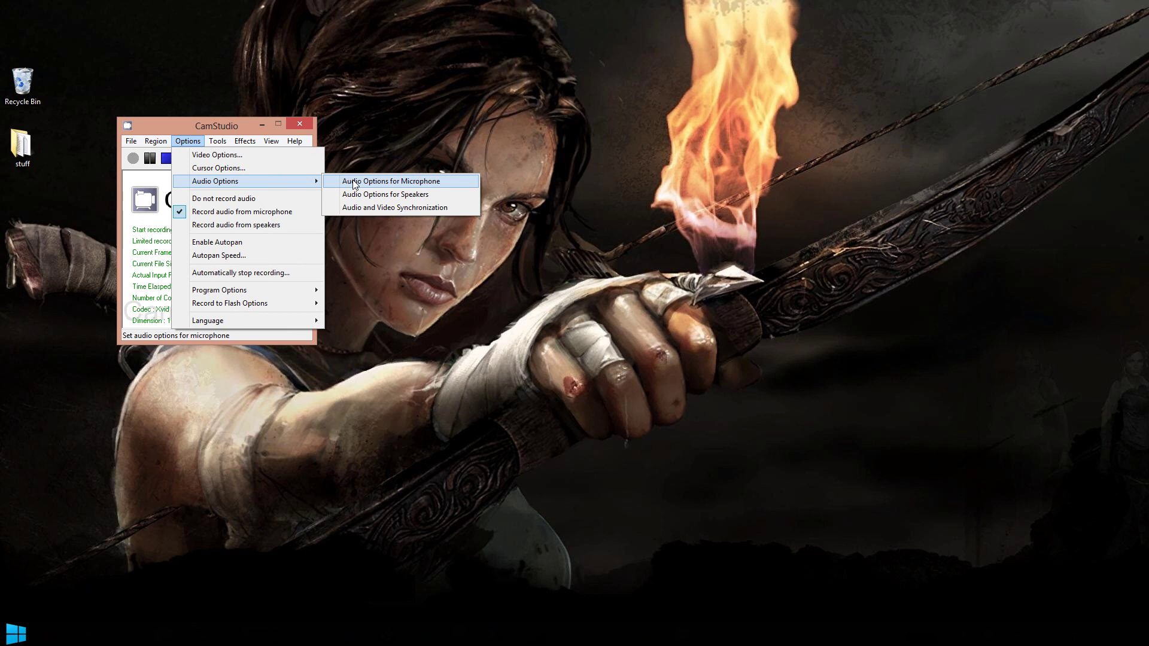
{"action": "left_click", "coordinate": [354, 181]}
{"action": "left_click", "coordinate": [186, 139]}
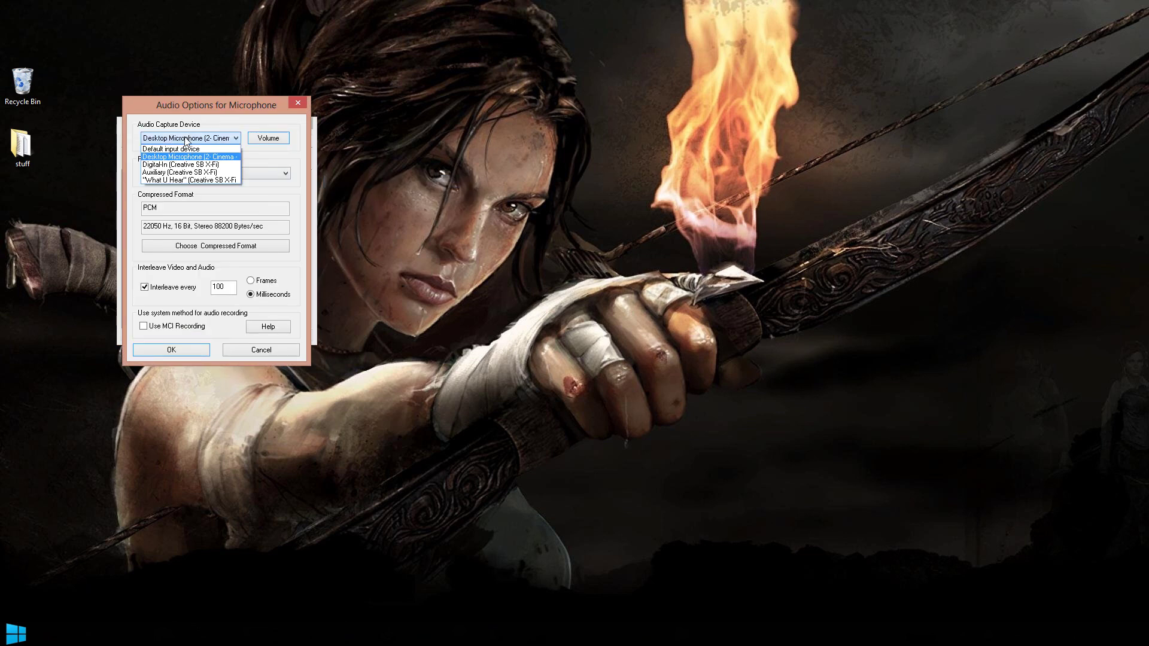
{"action": "left_click", "coordinate": [229, 122]}
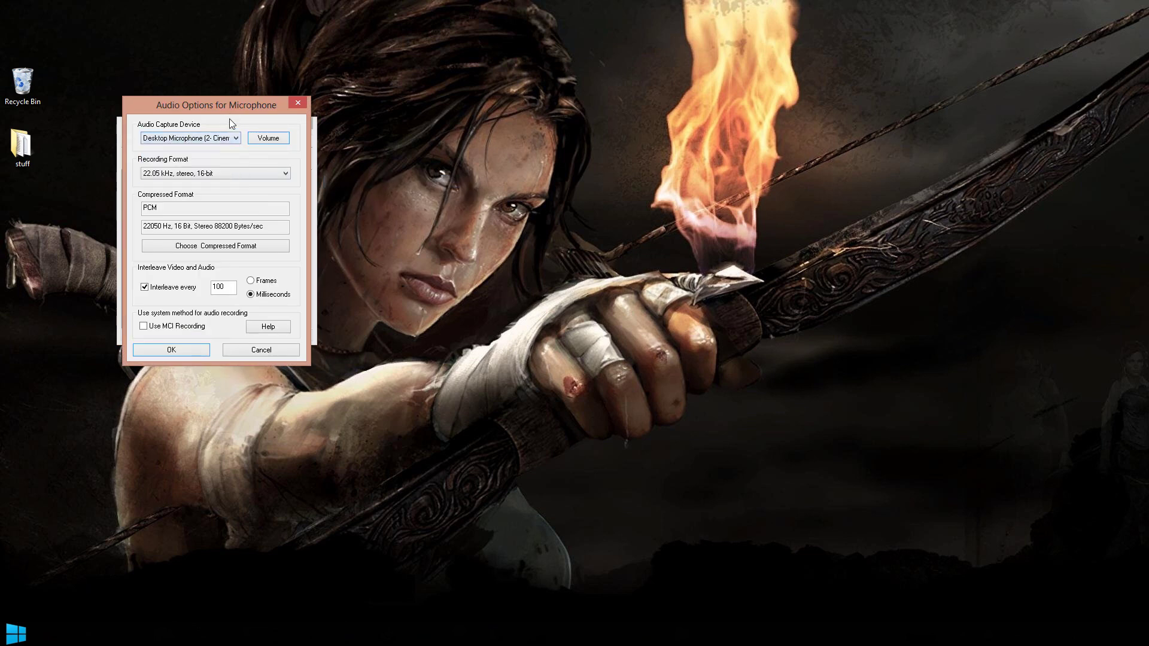
{"action": "left_click", "coordinate": [230, 138]}
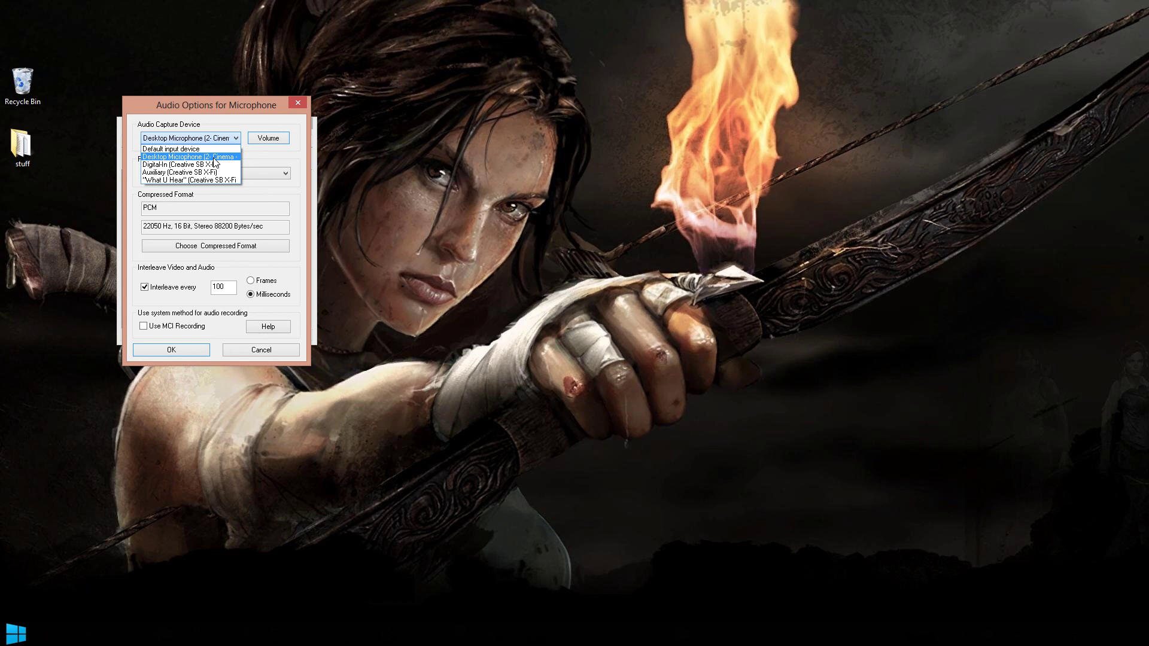
{"action": "left_click", "coordinate": [213, 158]}
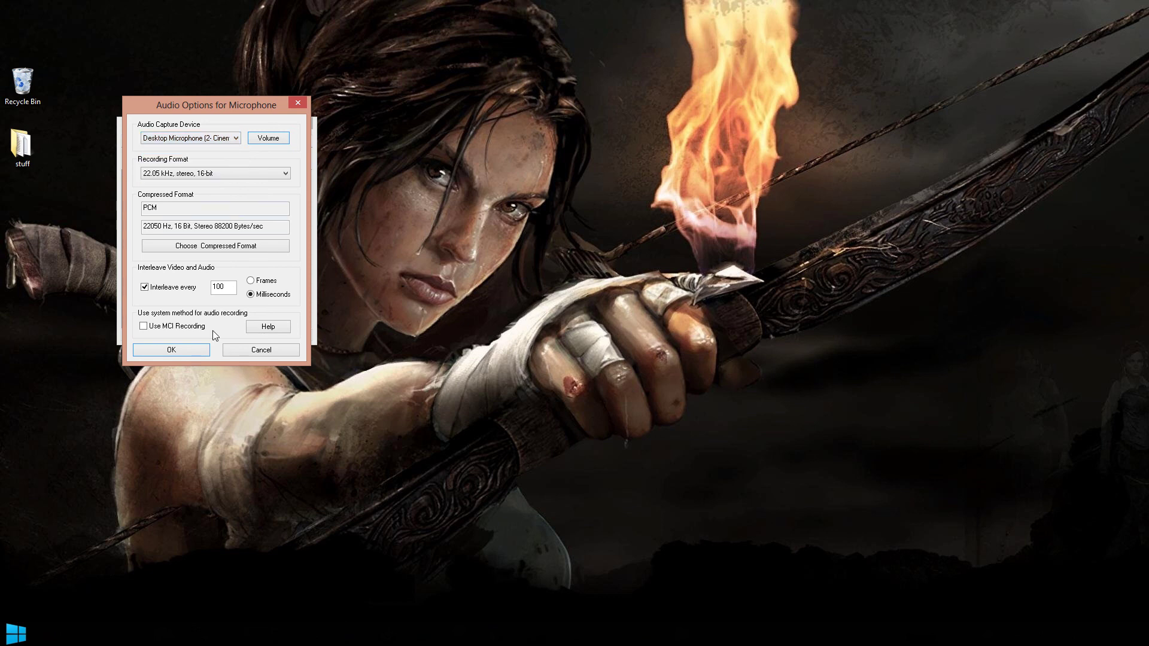
{"action": "left_click", "coordinate": [189, 350]}
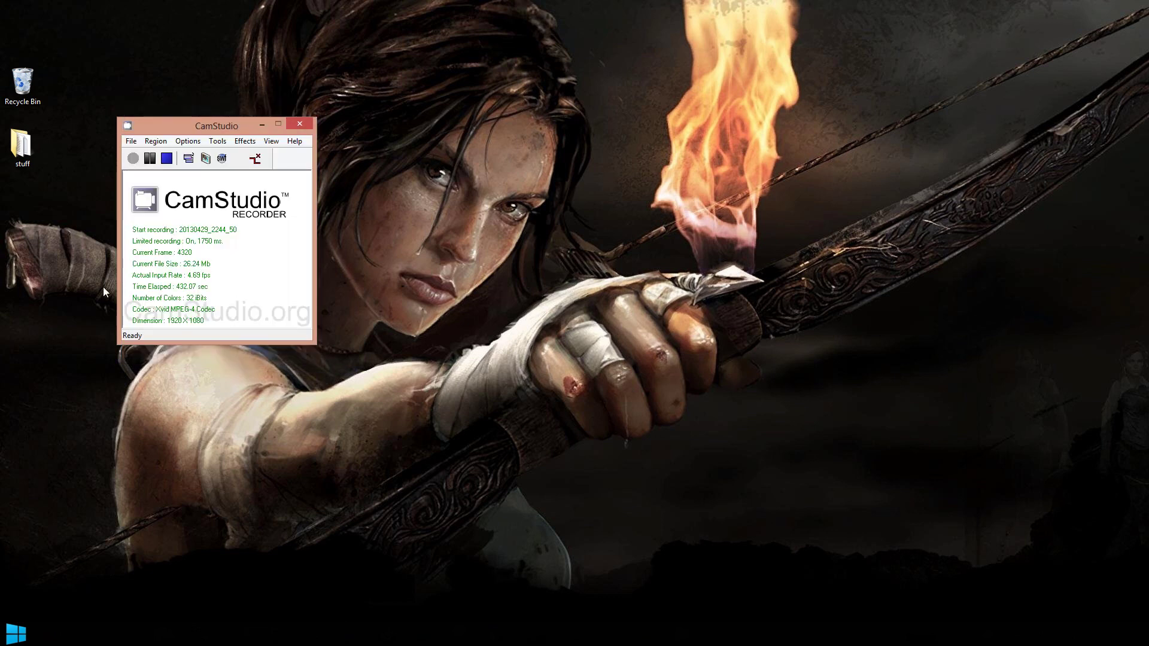